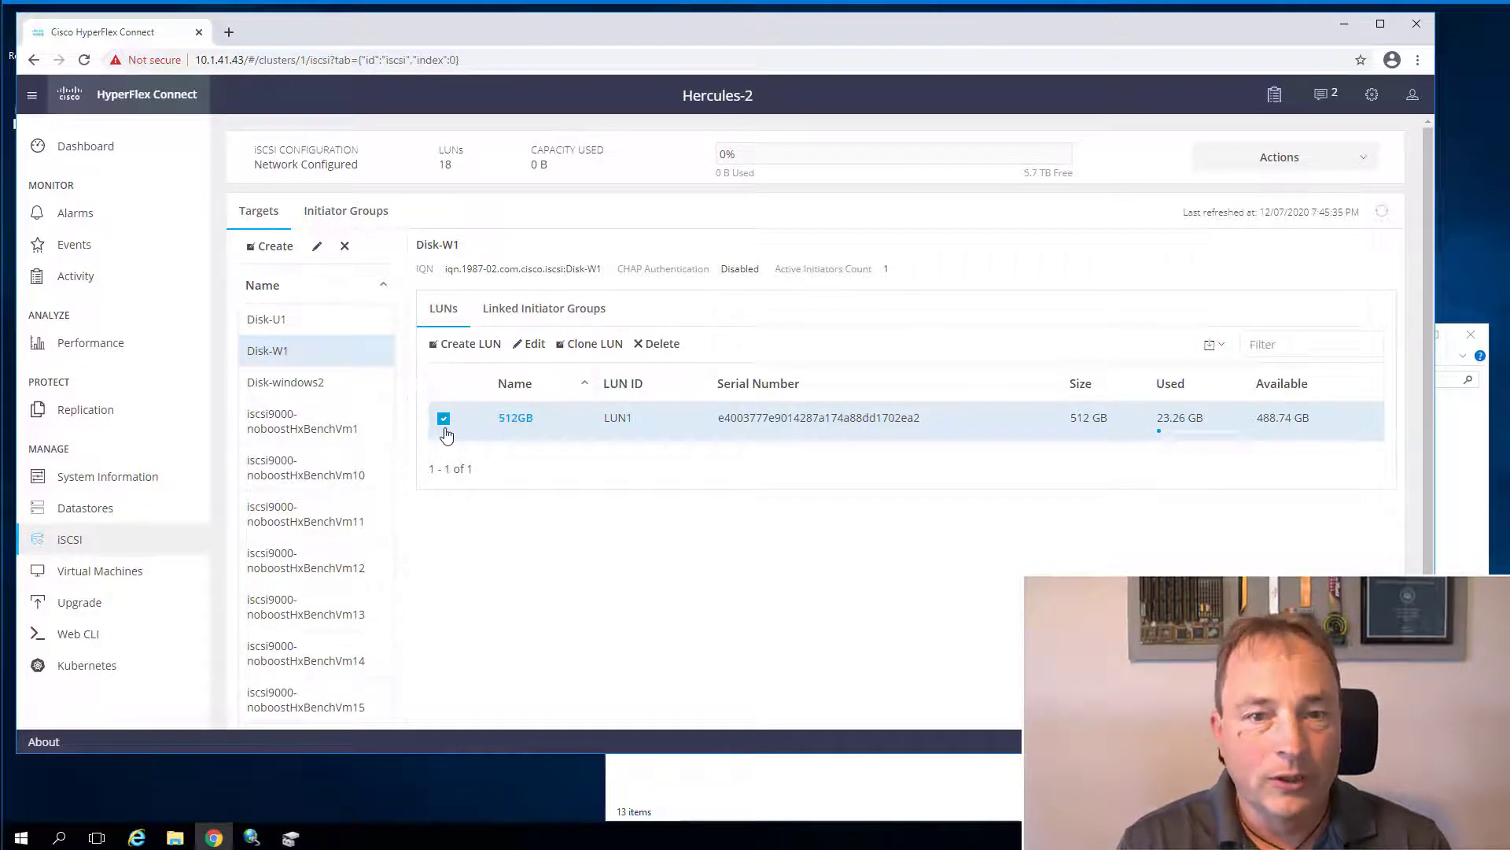
# Start cloning the 512GB LUN of target Disk-W1 without application consistency, naming the new destination target Demo
pyautogui.click(443, 428)
pyautogui.click(443, 424)
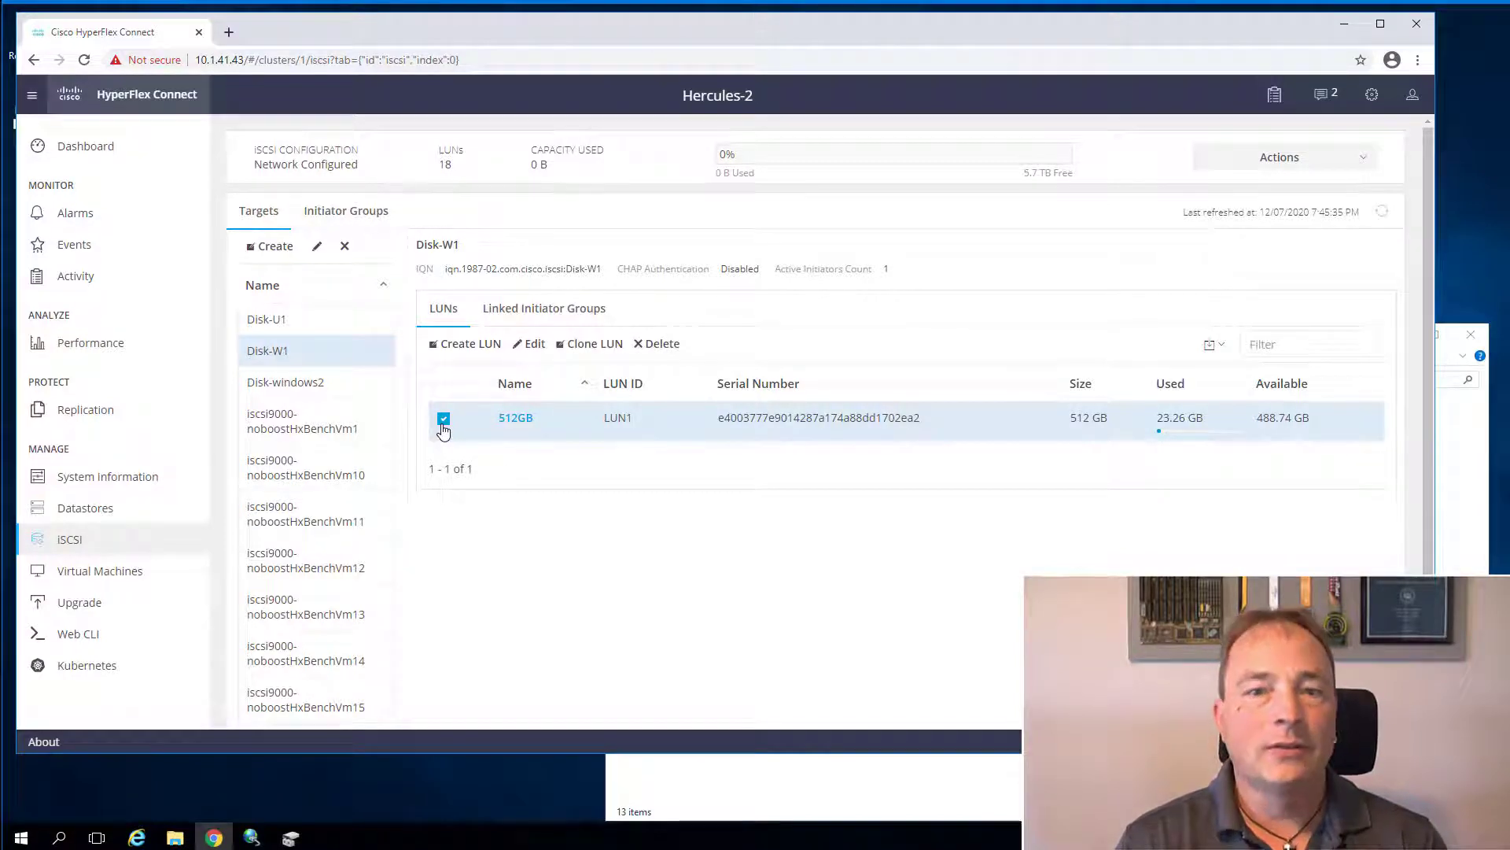
pyautogui.click(611, 348)
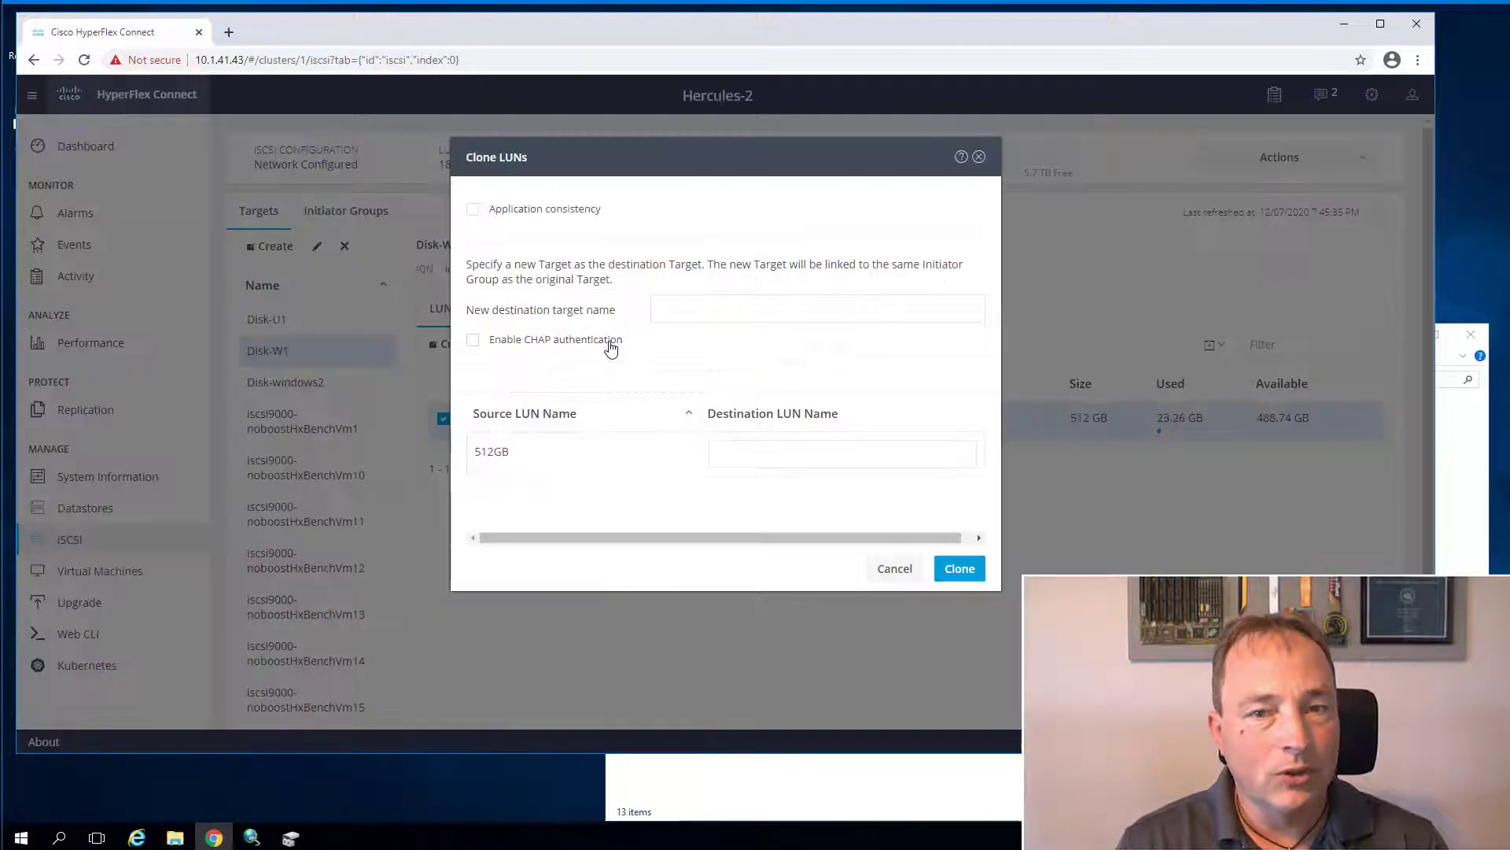
pyautogui.click(519, 217)
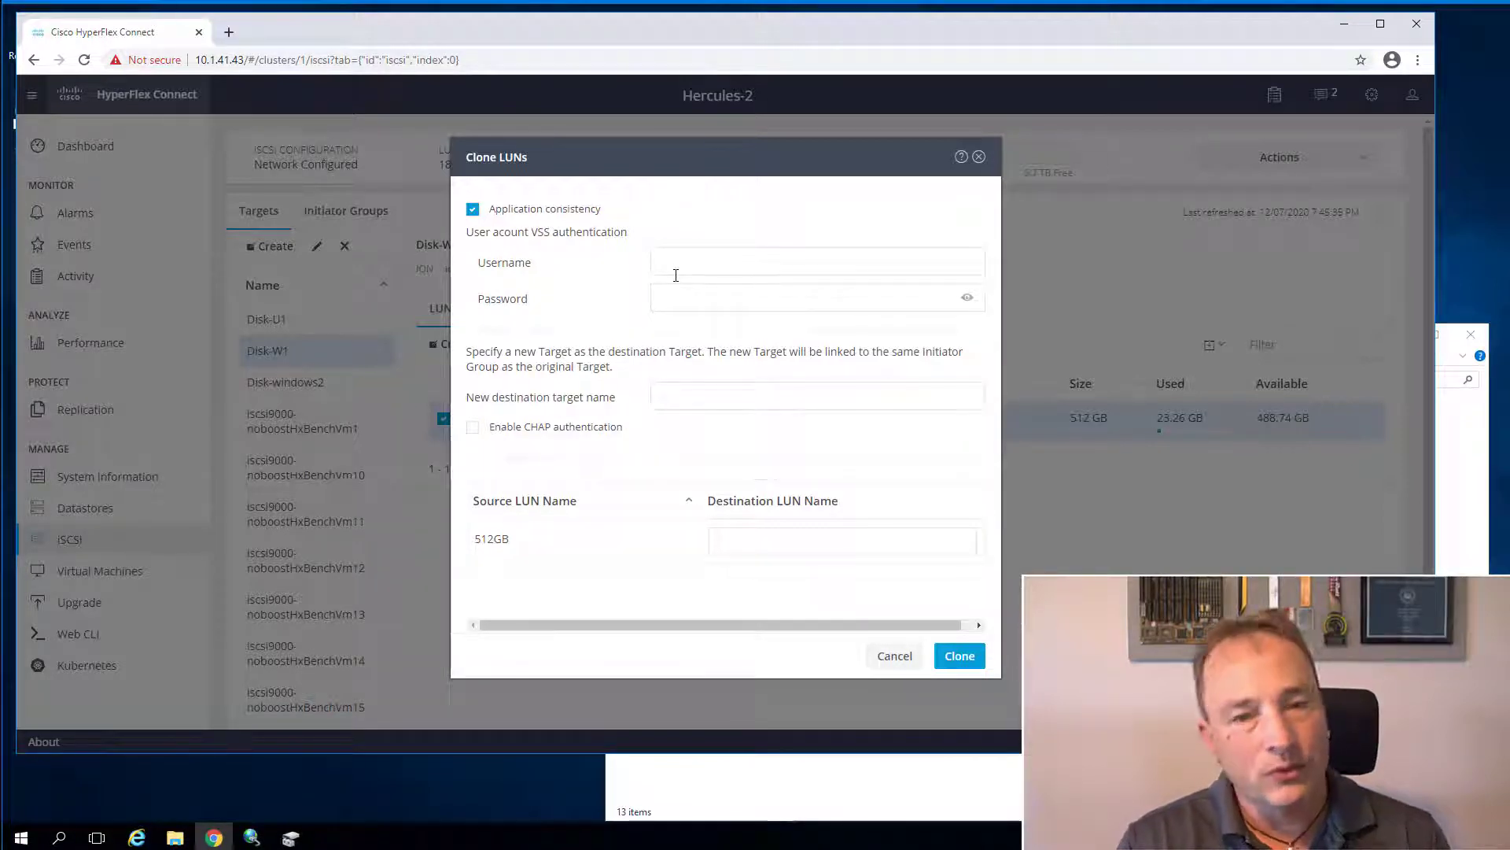
pyautogui.click(543, 212)
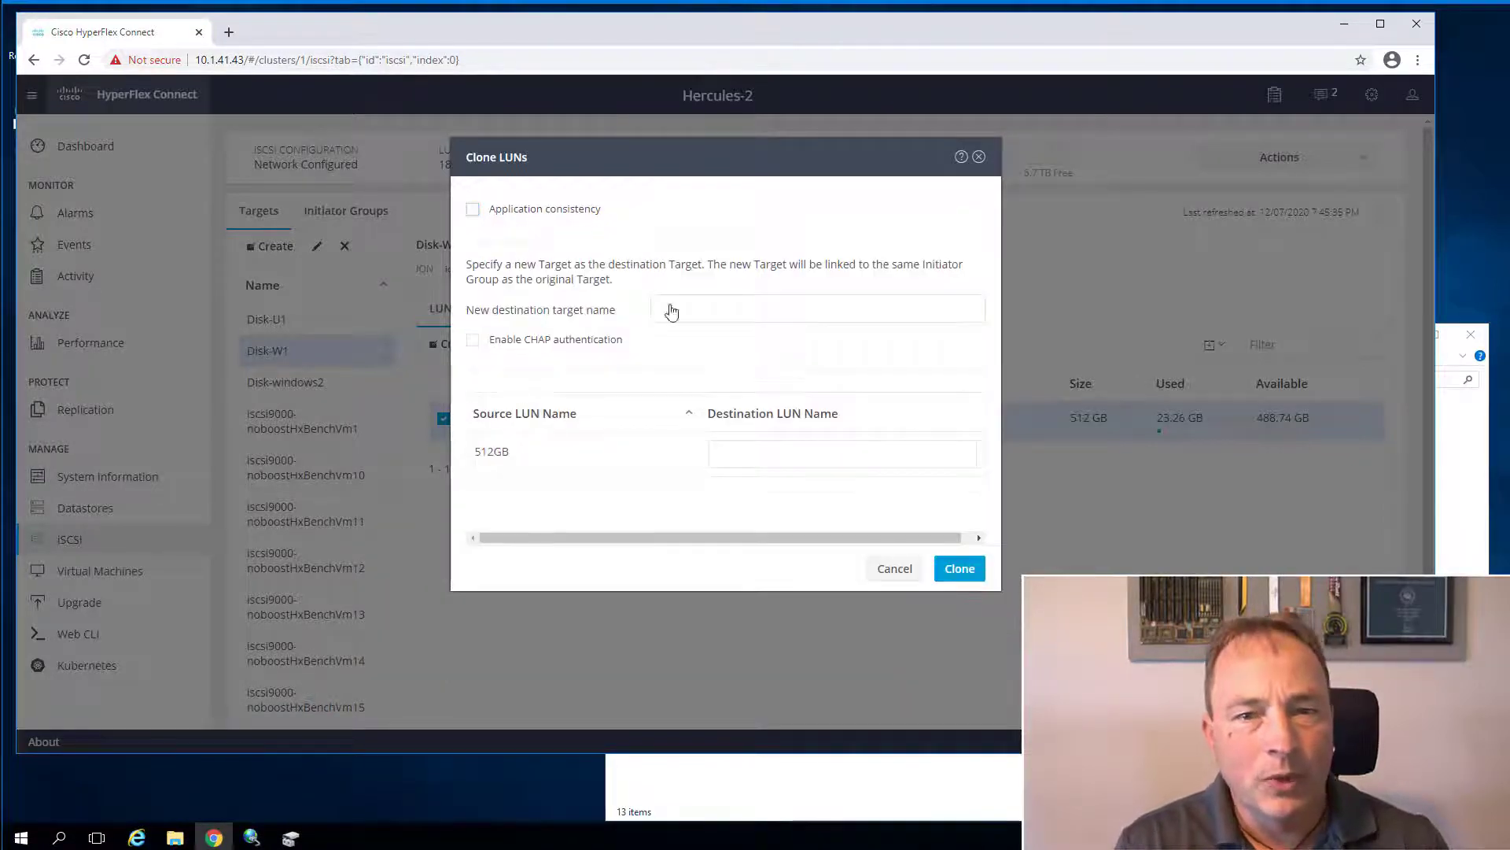
pyautogui.click(711, 310)
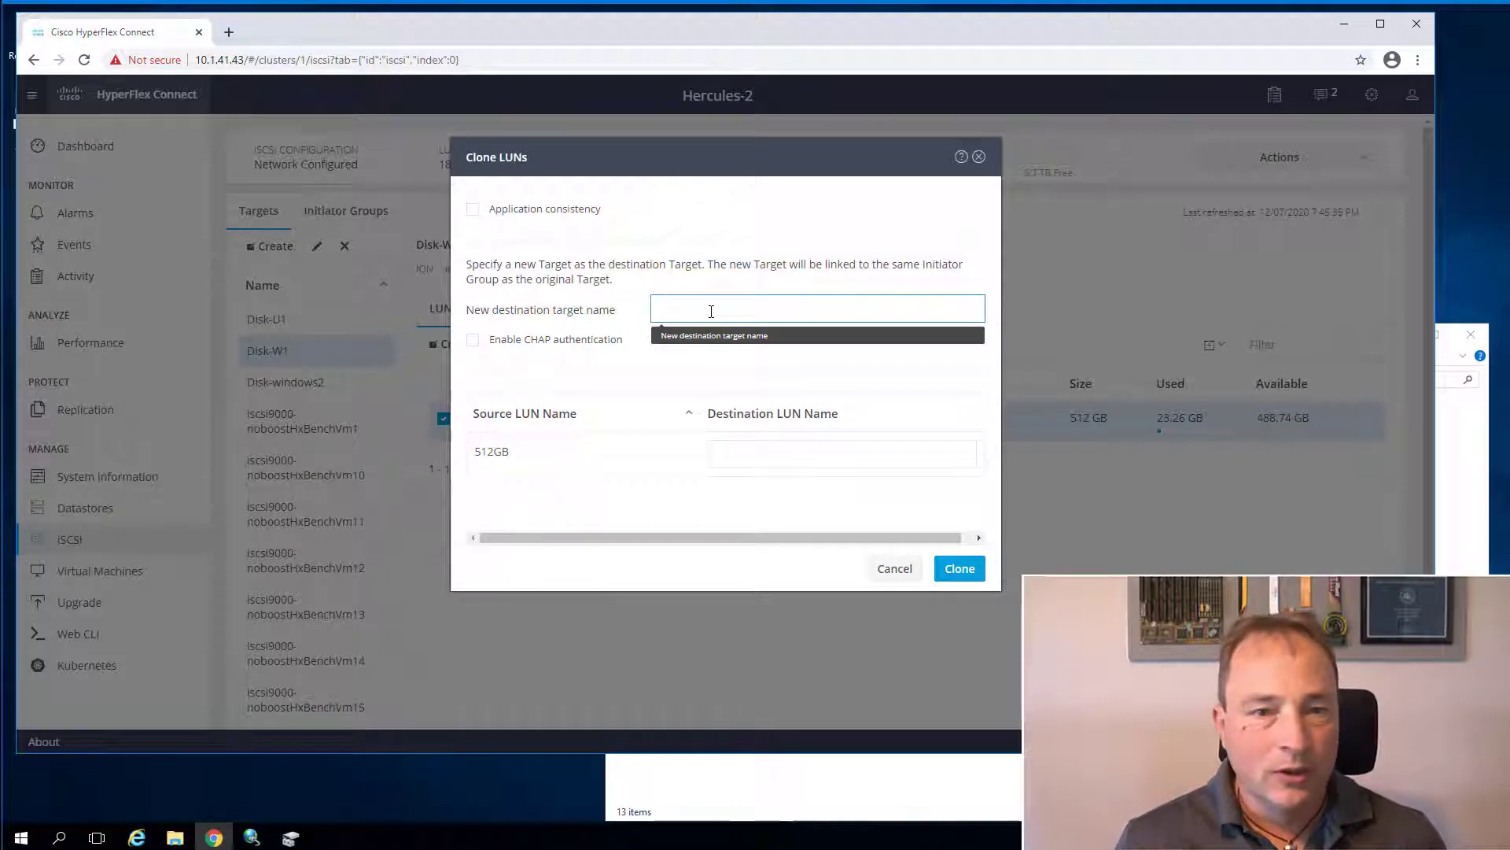
pyautogui.write('emo')
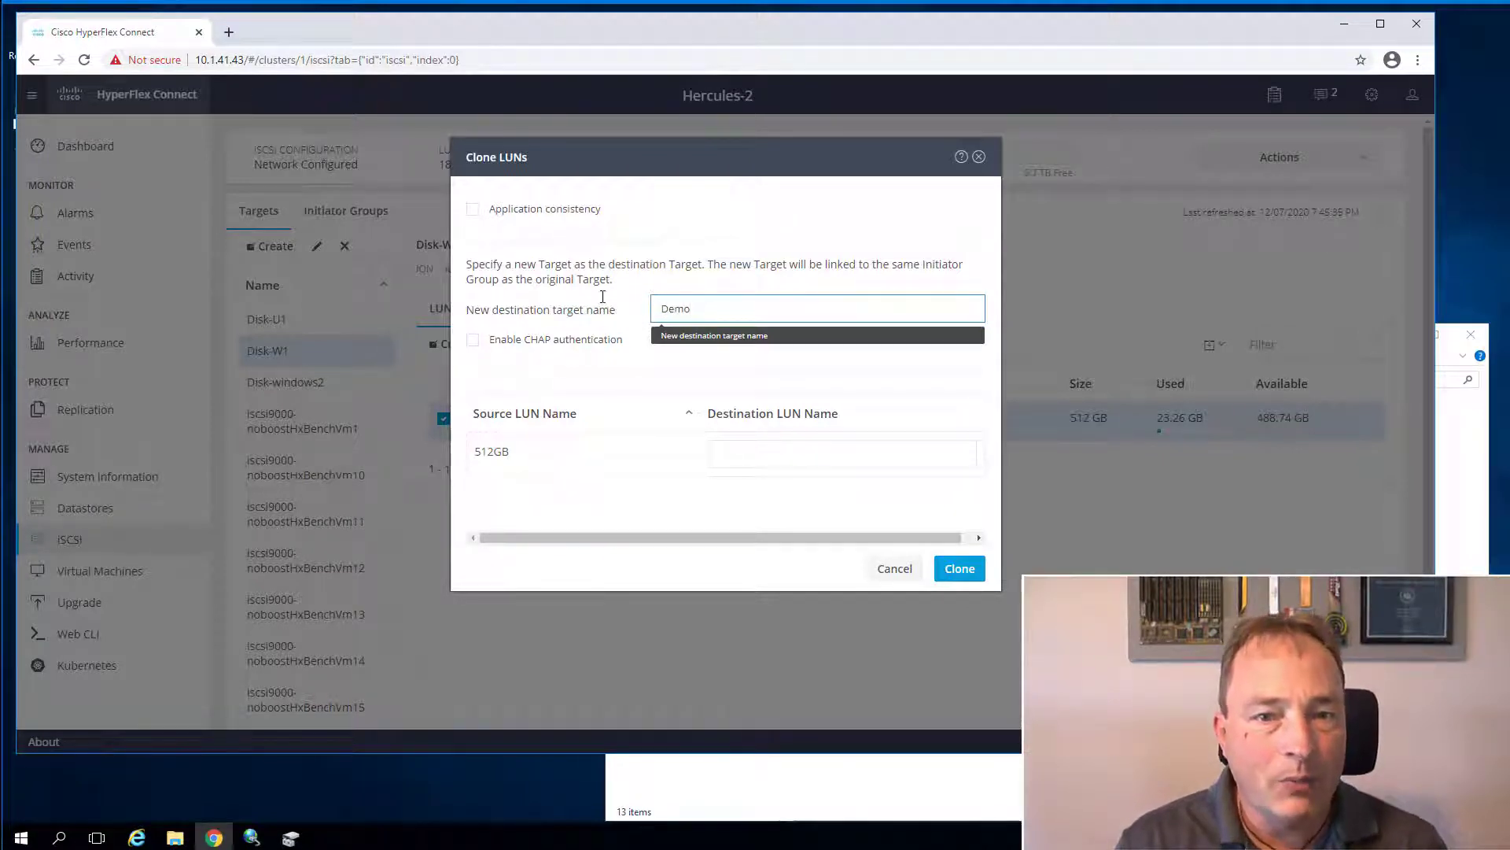
# Keep CHAP authentication disabled, name the destination LUN 512GB and run the clone
pyautogui.click(565, 343)
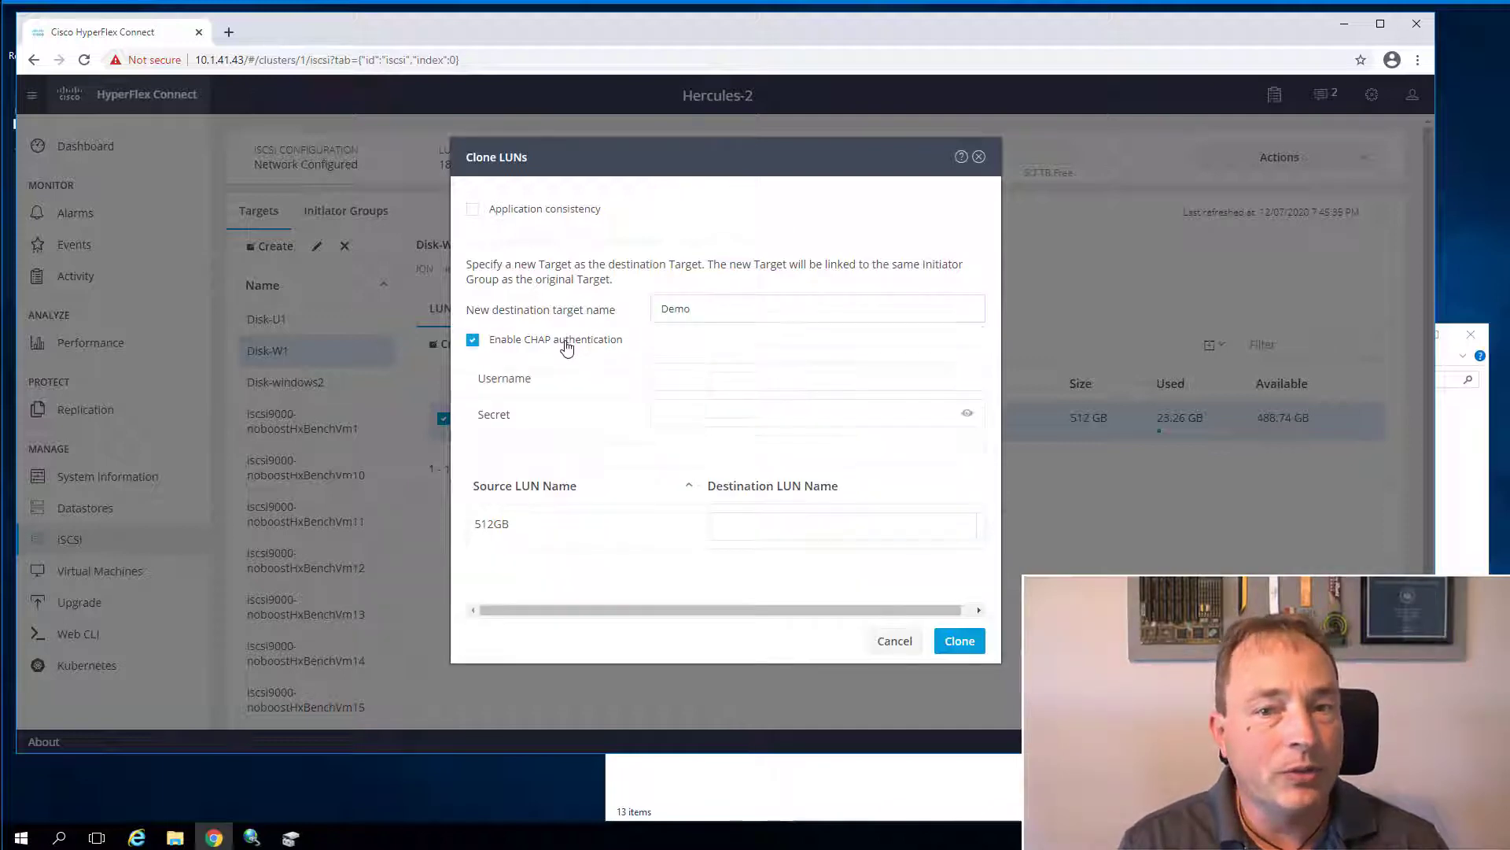
pyautogui.click(567, 349)
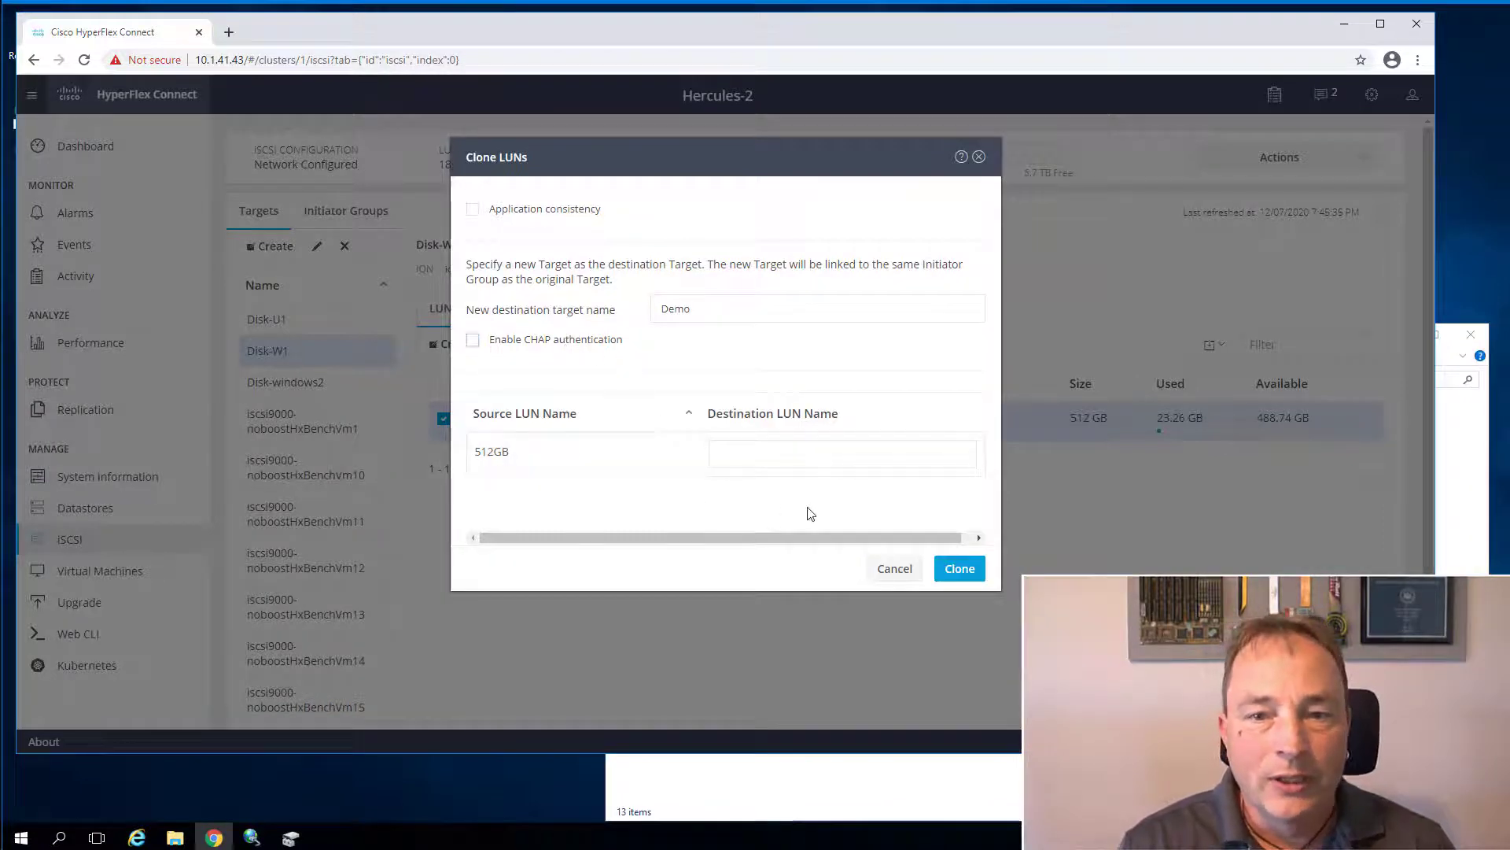
pyautogui.click(754, 450)
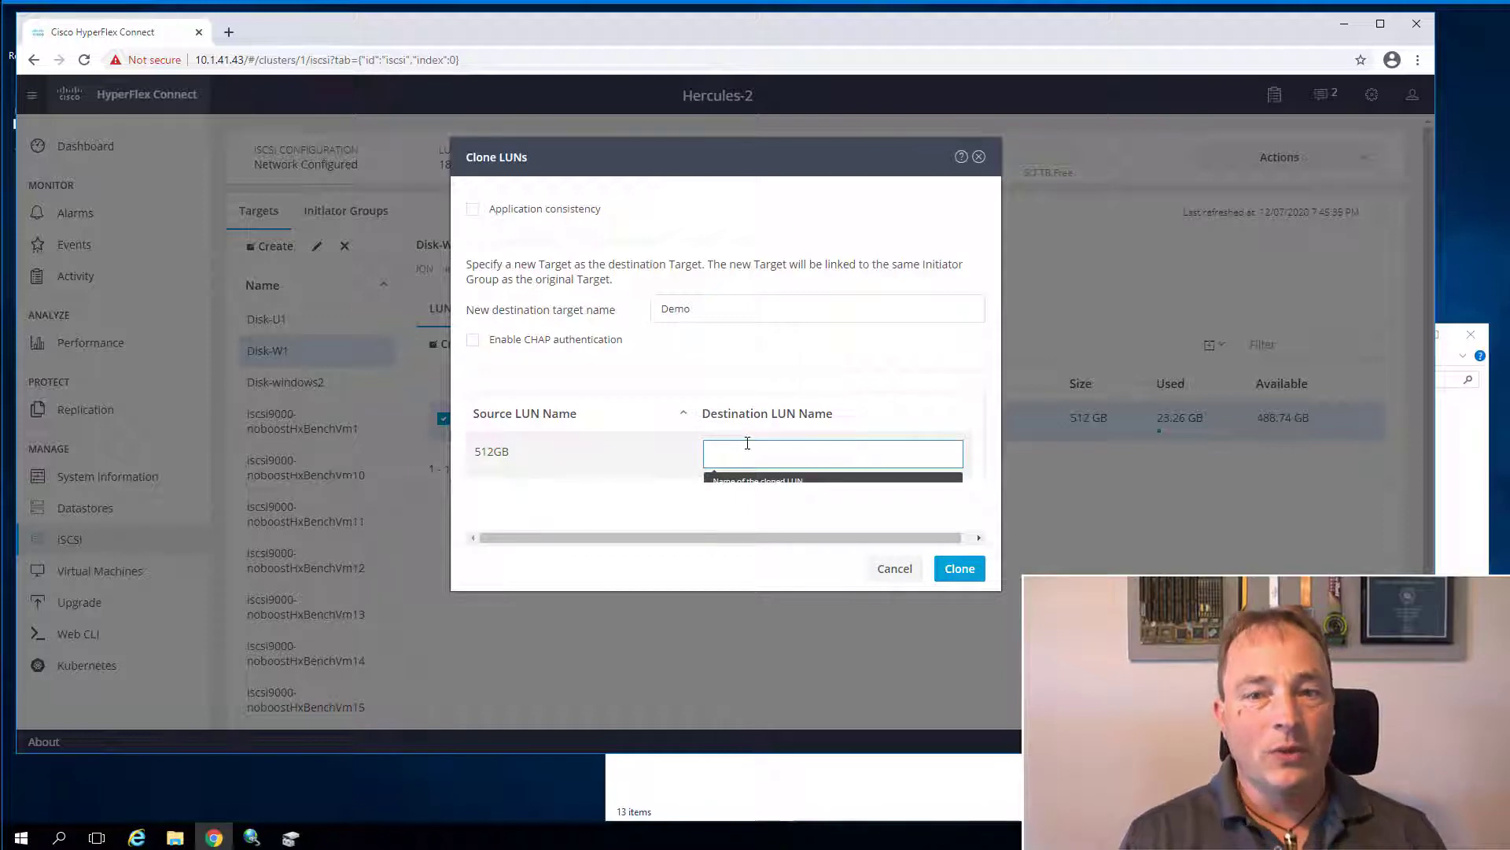
pyautogui.write('512')
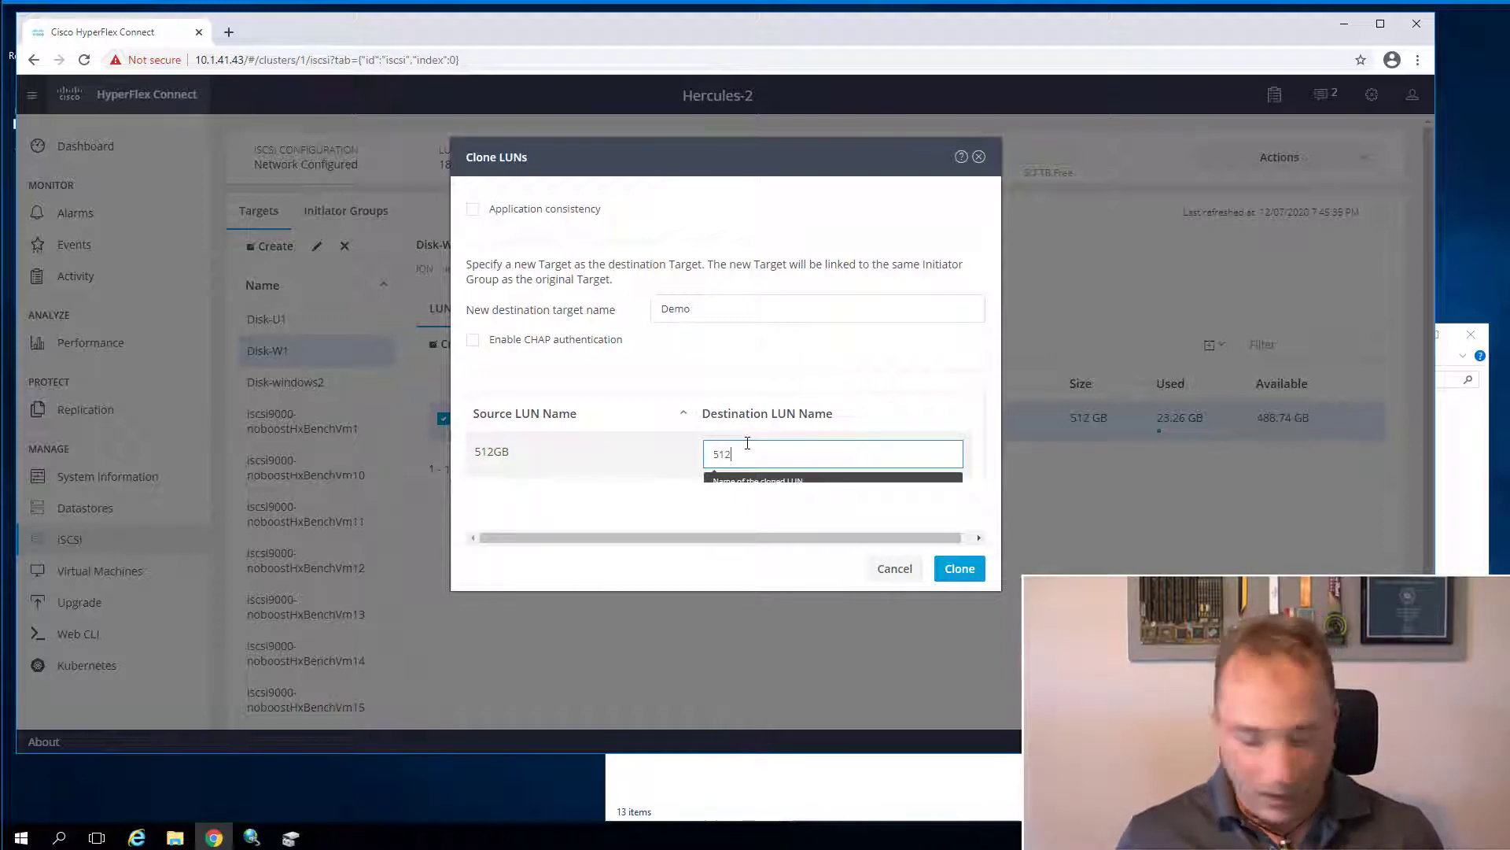
pyautogui.write('GB')
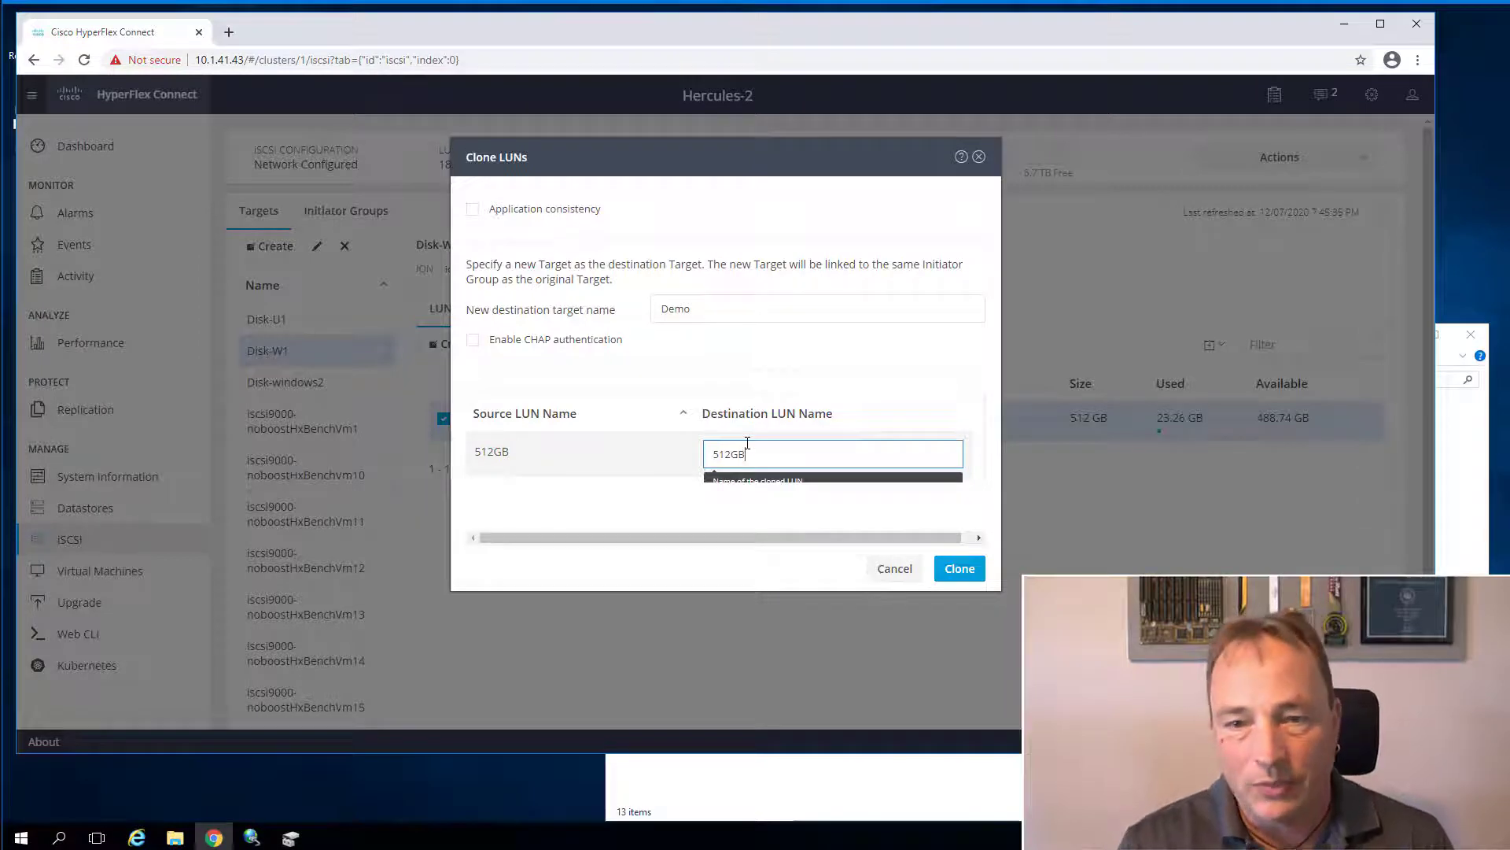
pyautogui.click(959, 569)
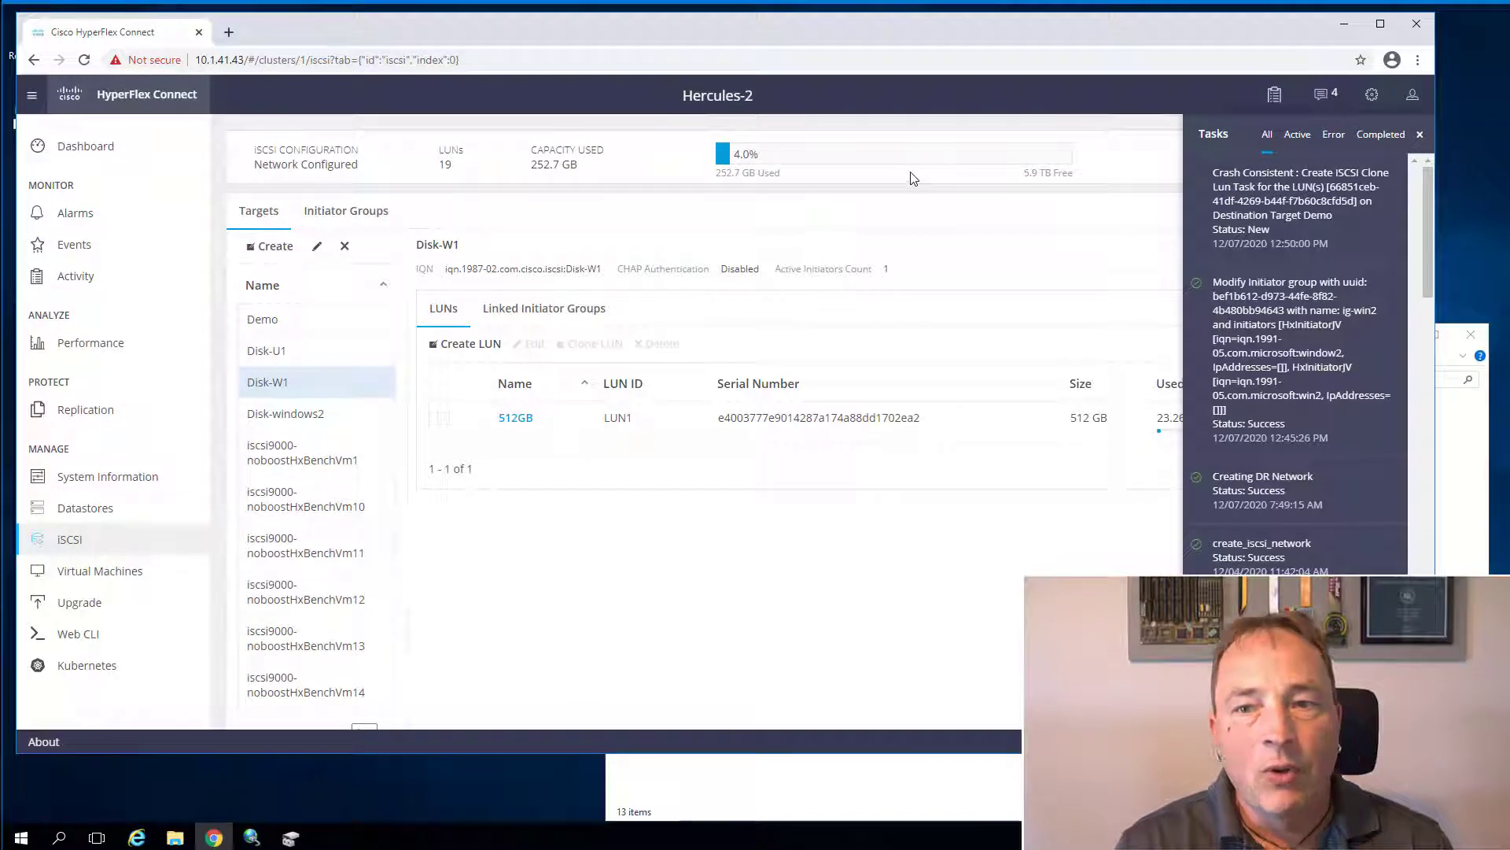
# Link the initiator group ig-win2 to the Demo target
pyautogui.click(291, 329)
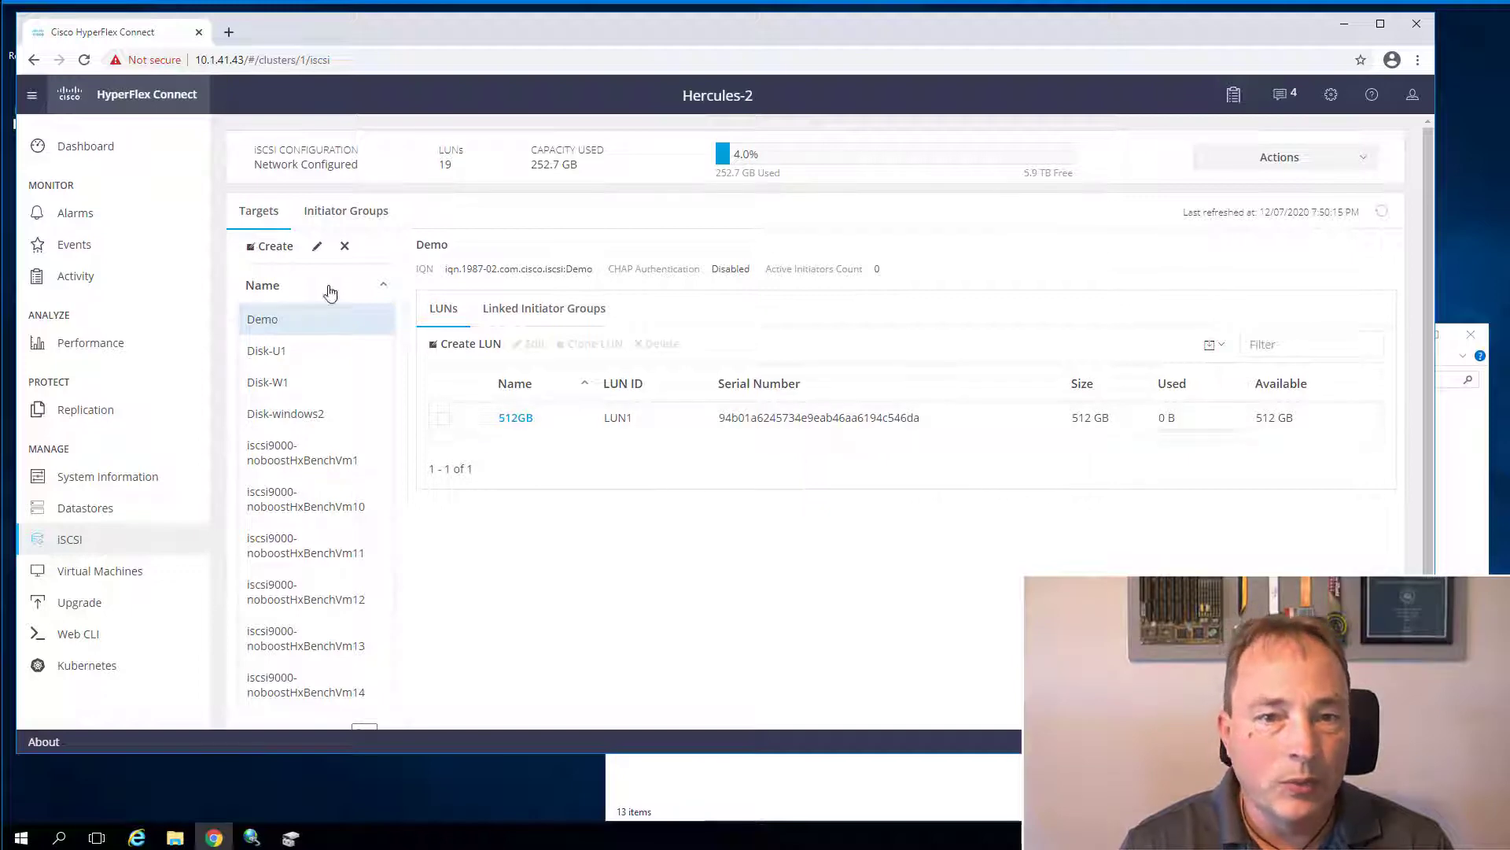
pyautogui.click(525, 314)
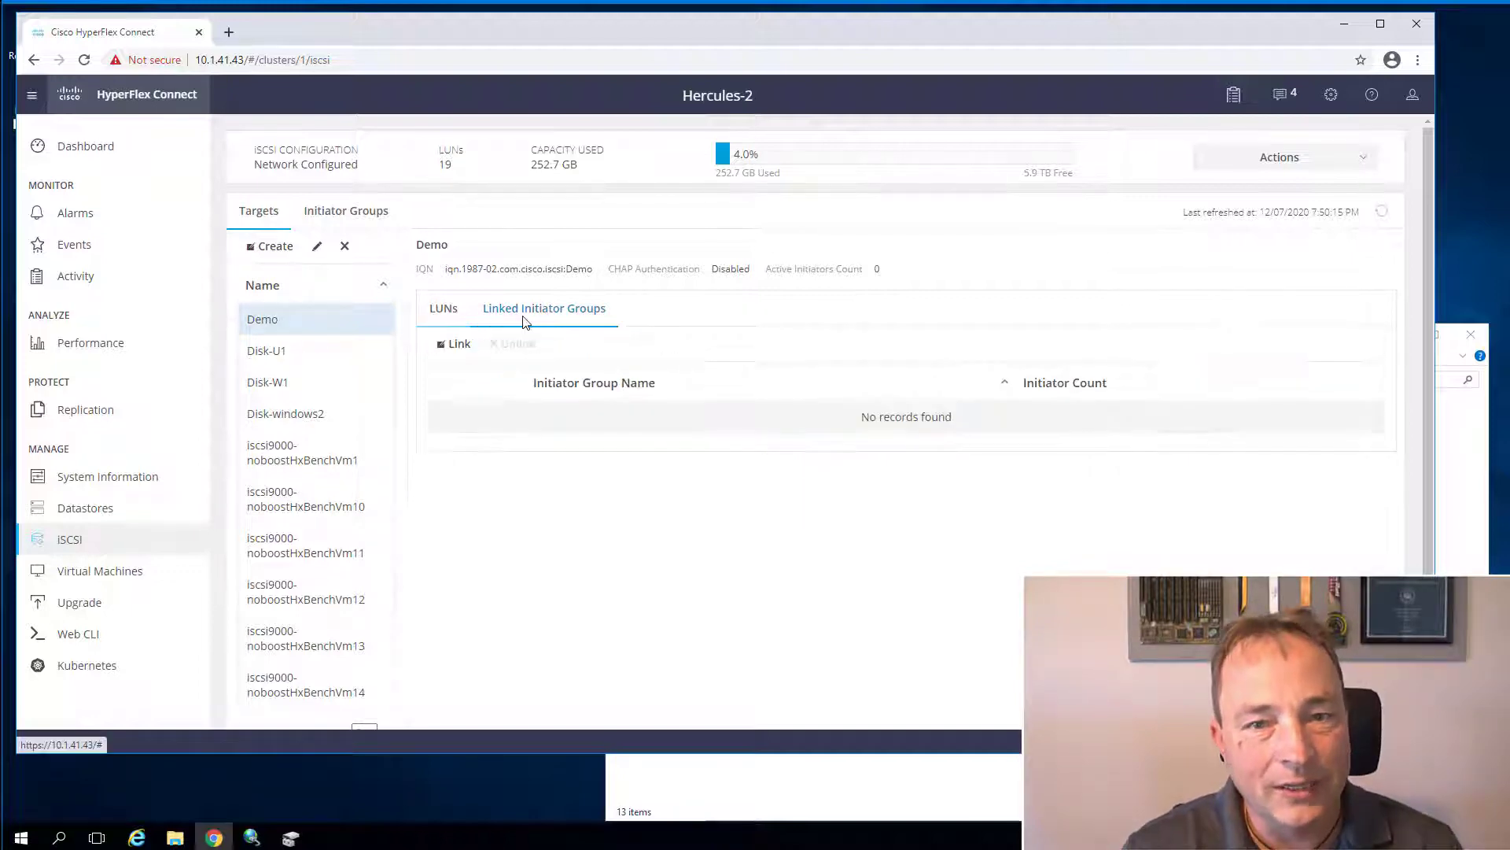
pyautogui.click(455, 345)
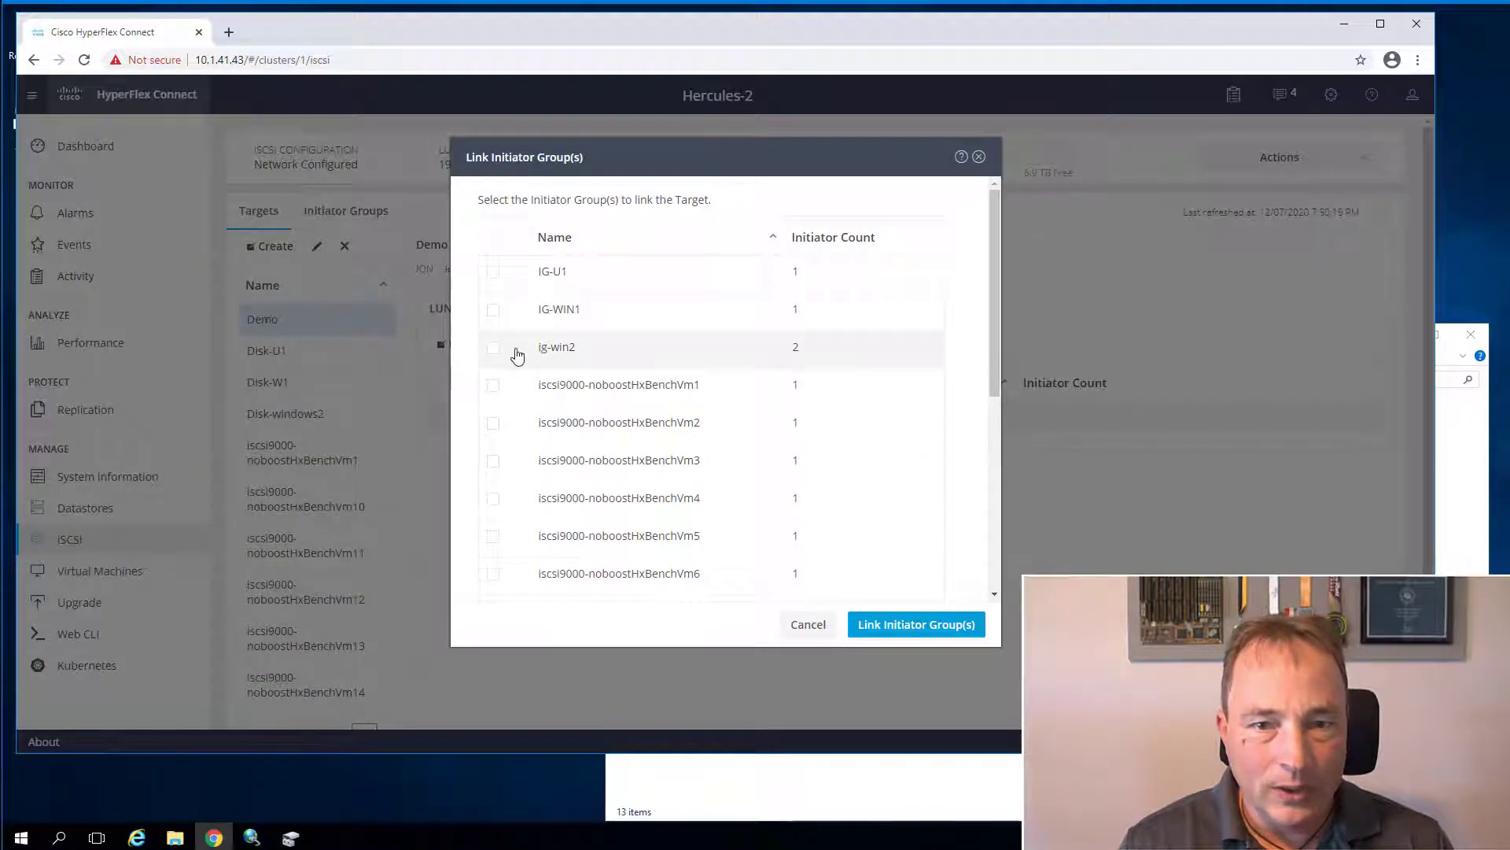
pyautogui.click(494, 347)
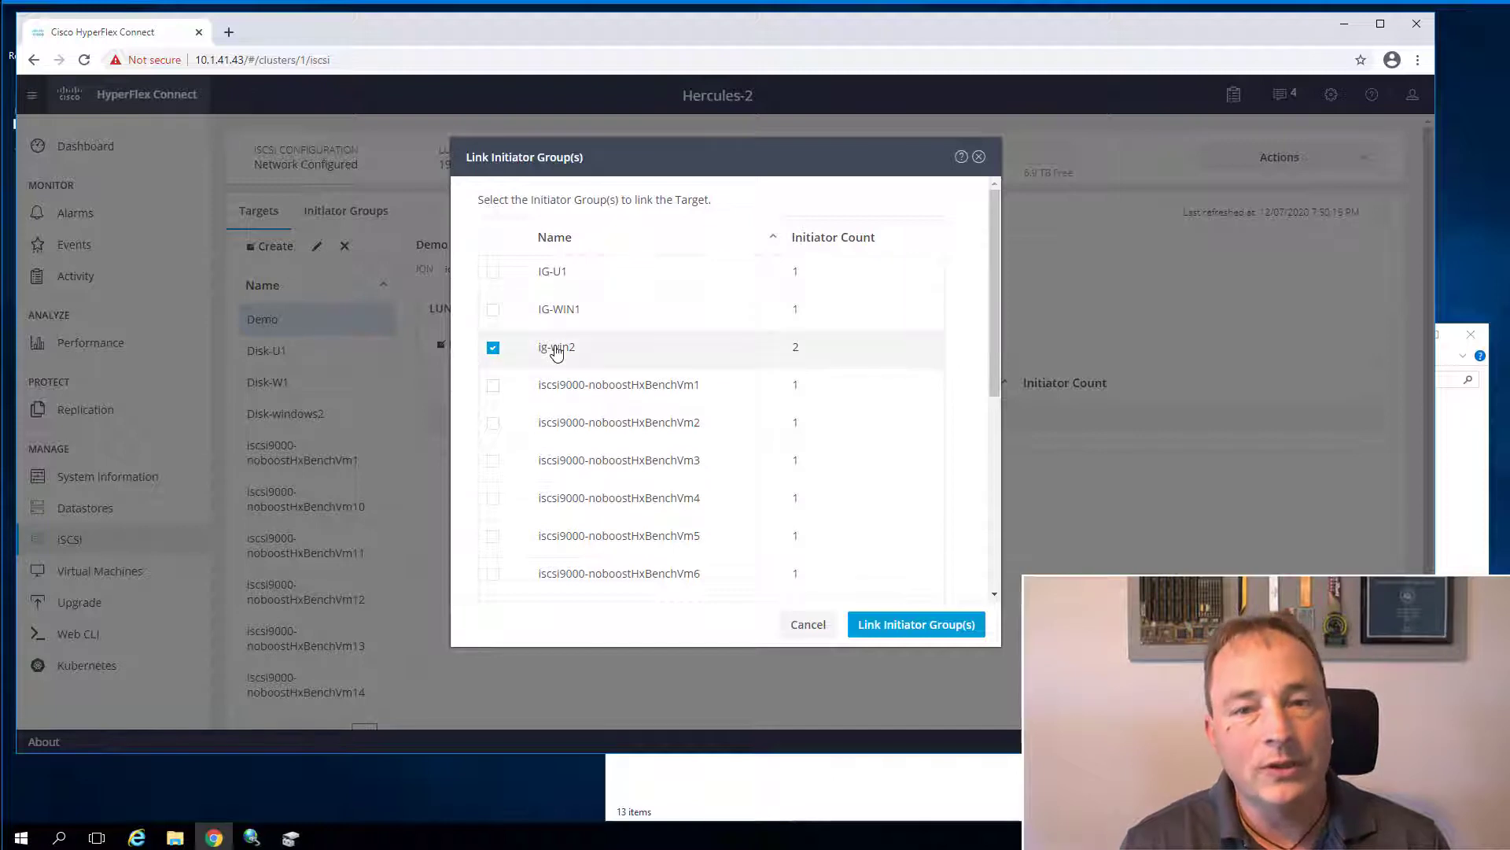
pyautogui.click(952, 625)
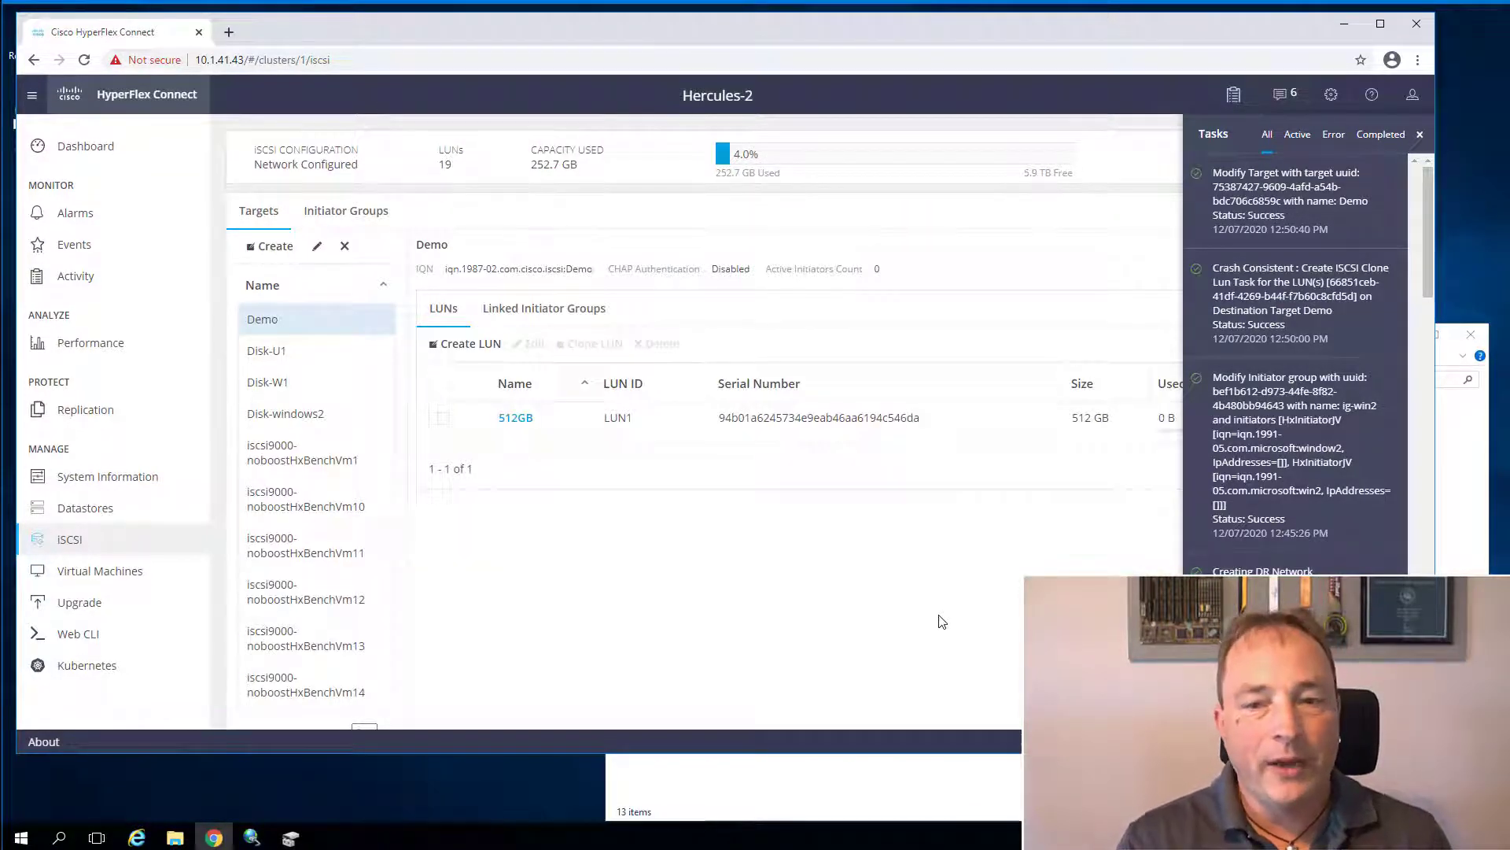
# Switch to the other Windows machine's desktop, open the iSCSI Initiator and view its initiator name configuration
pyautogui.click(937, 779)
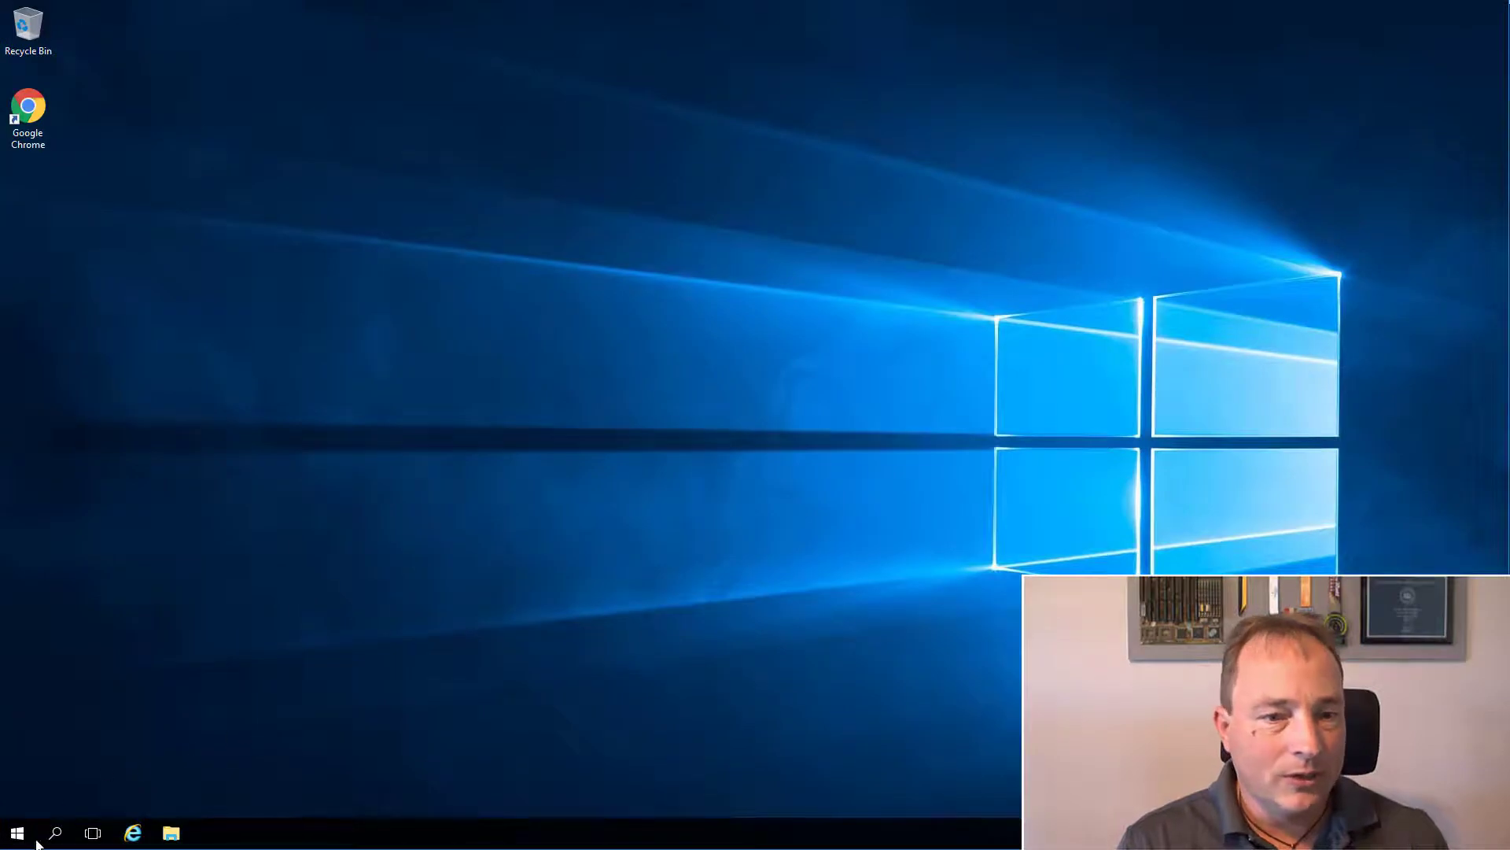
pyautogui.click(31, 841)
pyautogui.write('isc')
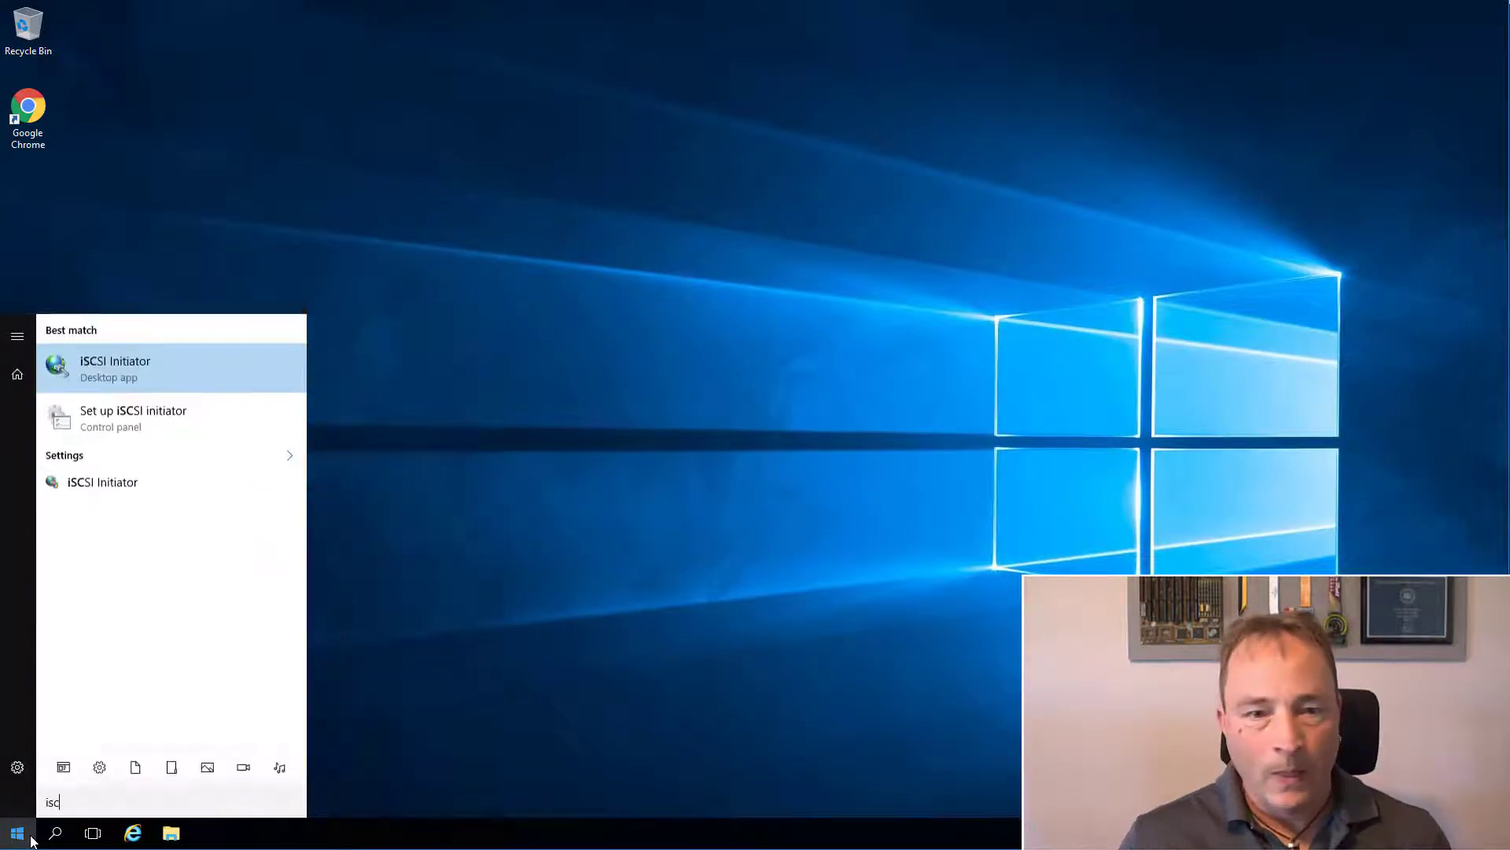
pyautogui.write('si')
pyautogui.press('Return')
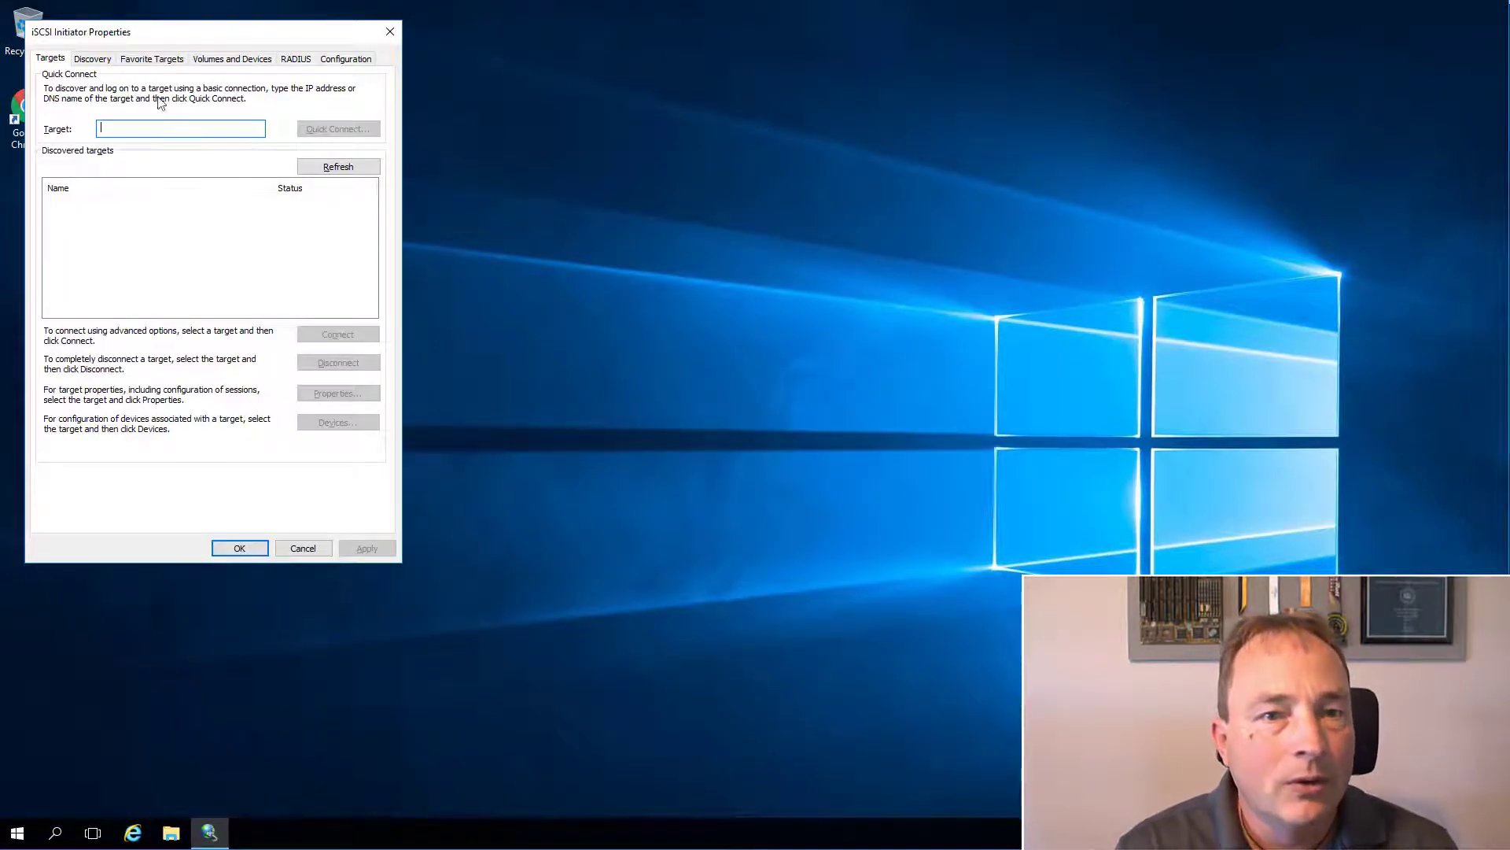
pyautogui.moveTo(210, 38); pyautogui.dragTo(579, 122)
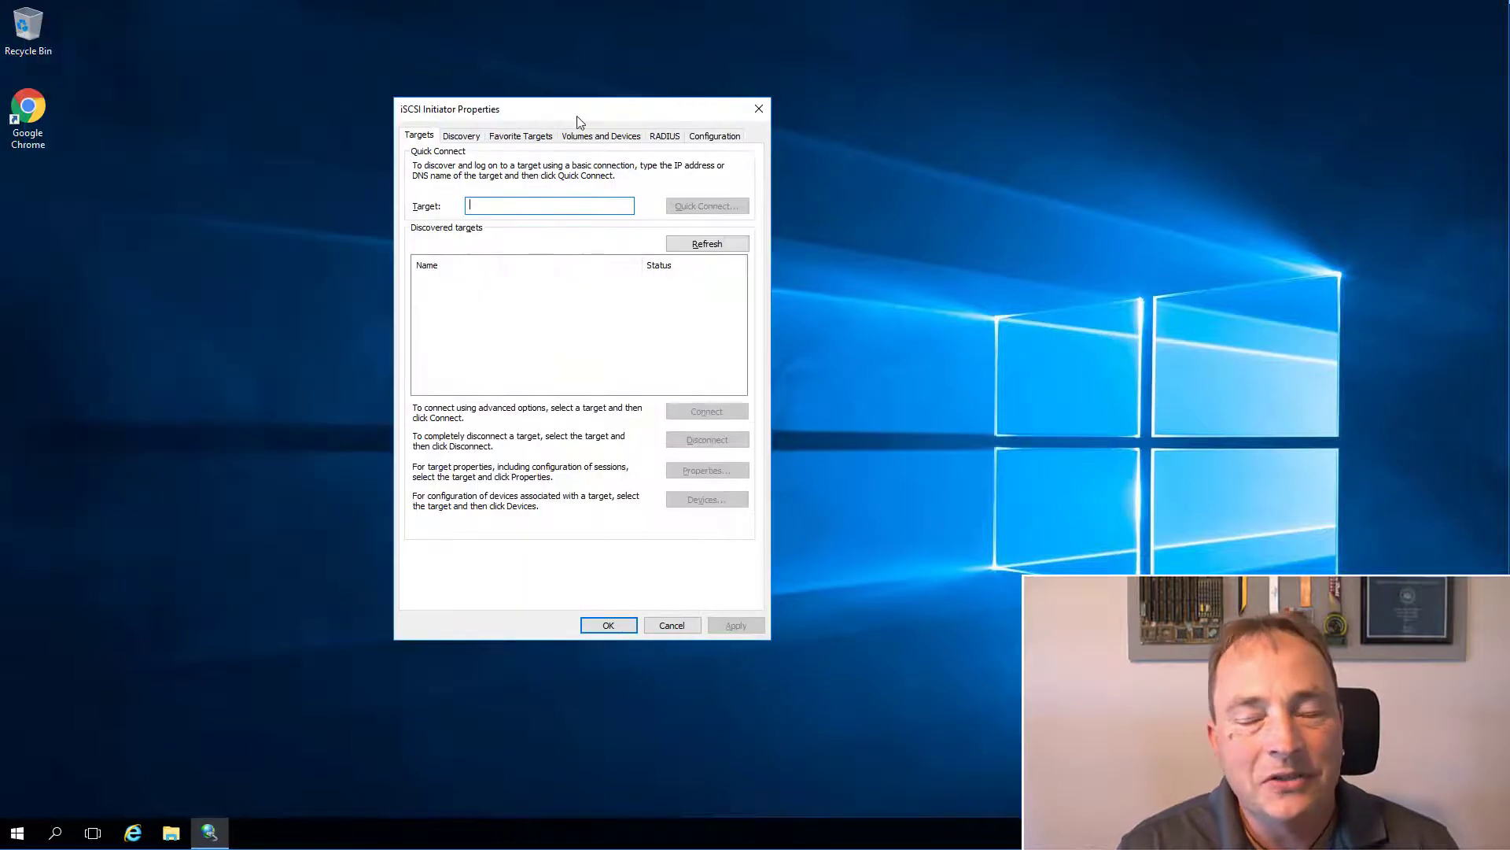
pyautogui.click(711, 141)
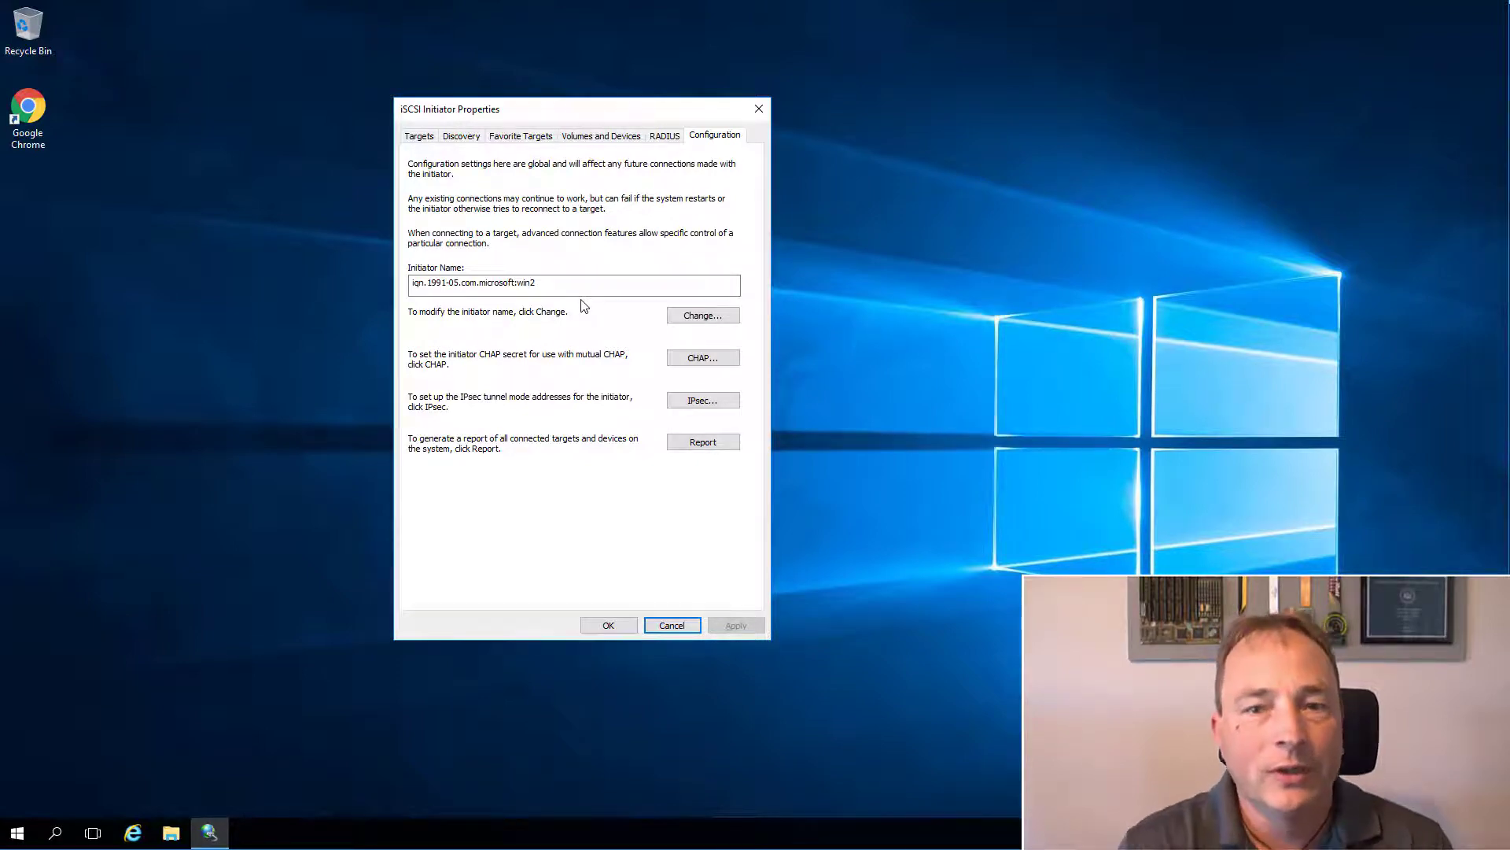
# Add the target portal 10.20.69.43 on port 3260 to the iSCSI discovery portals
pyautogui.click(472, 138)
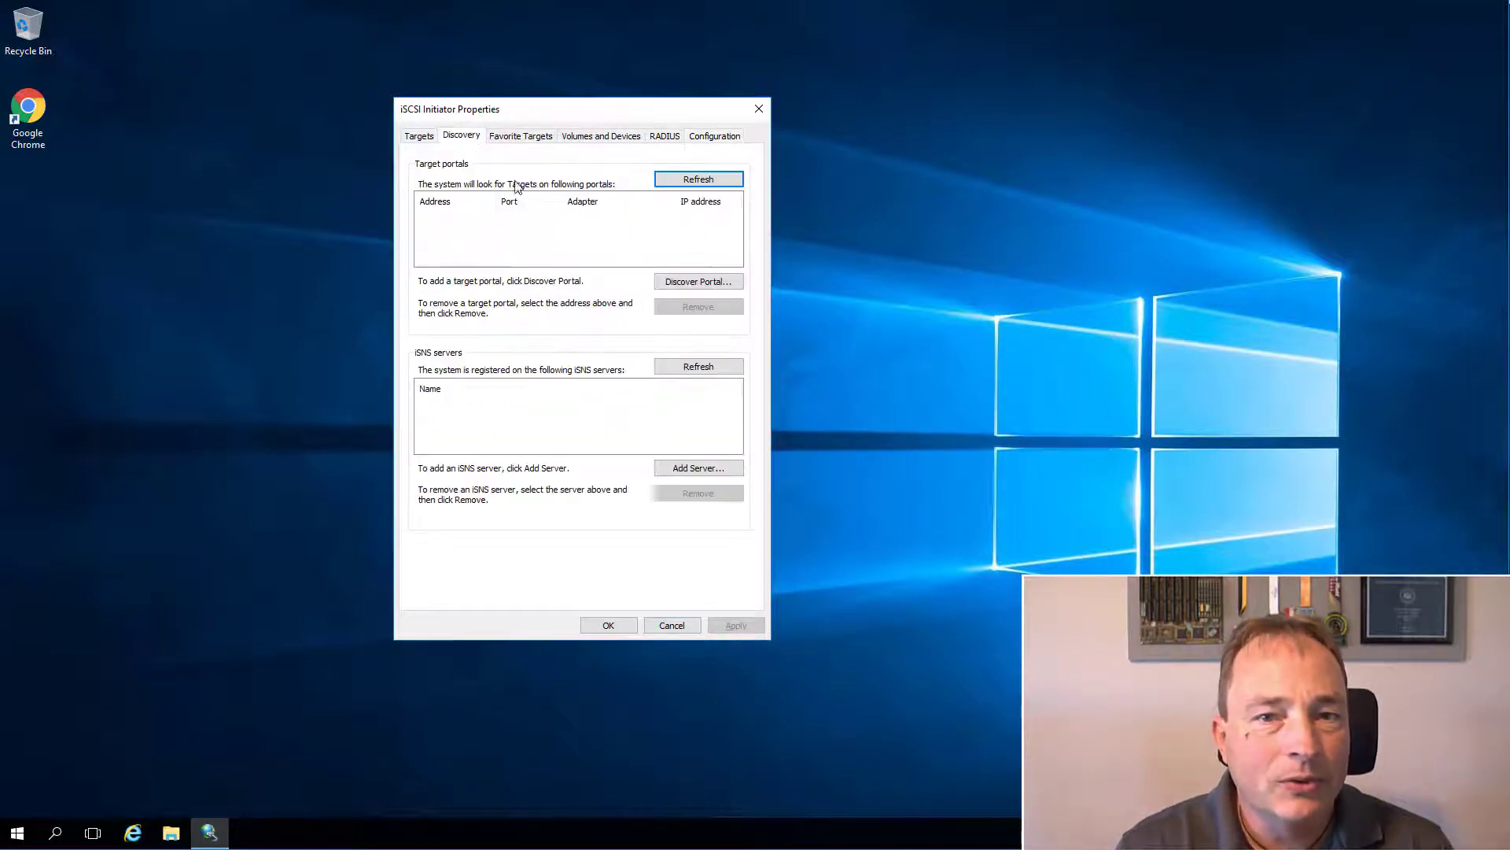
pyautogui.click(707, 283)
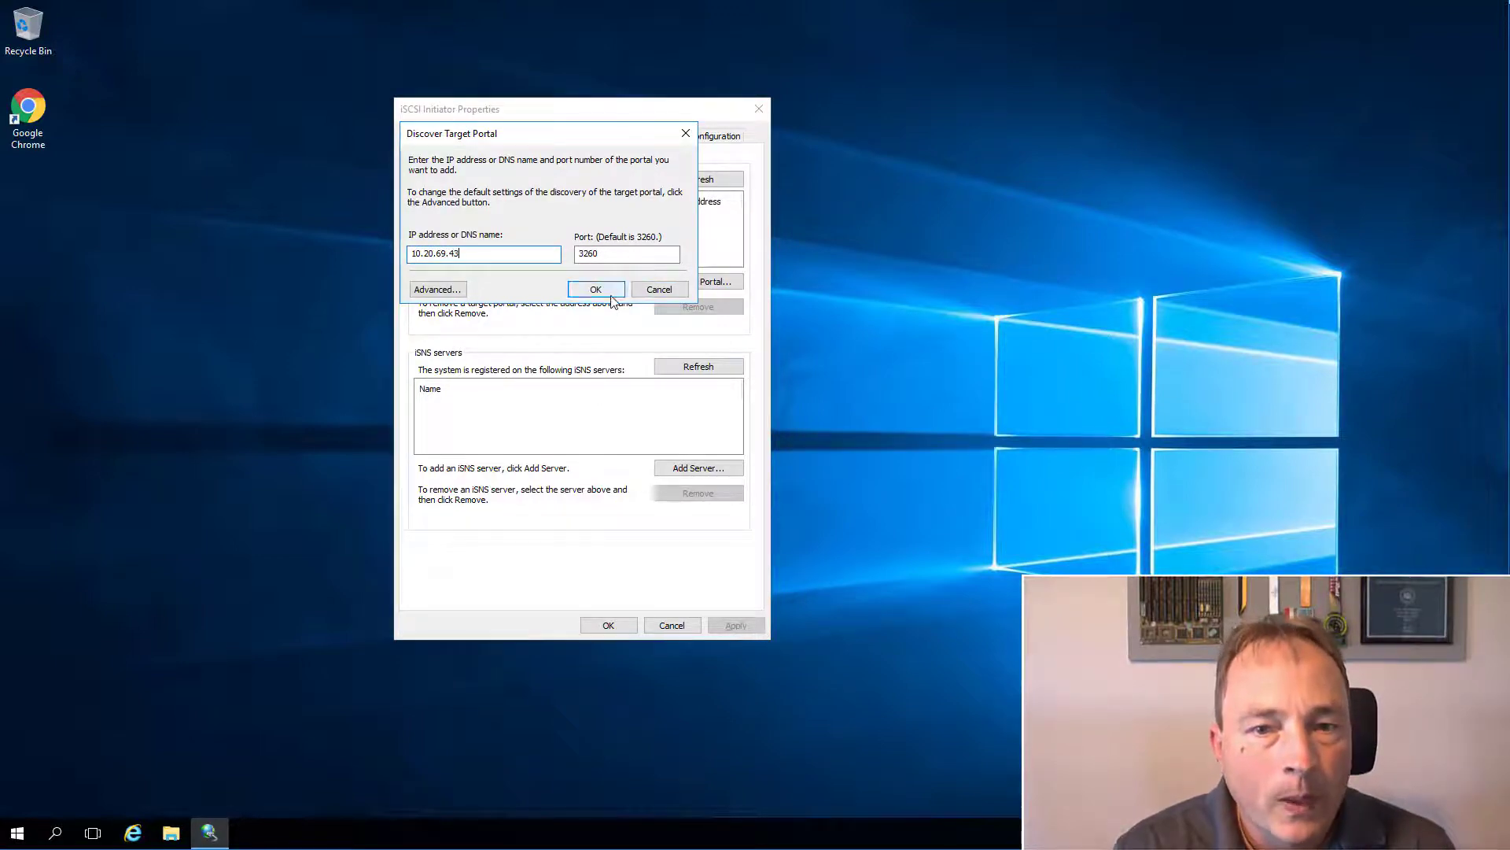
pyautogui.click(610, 291)
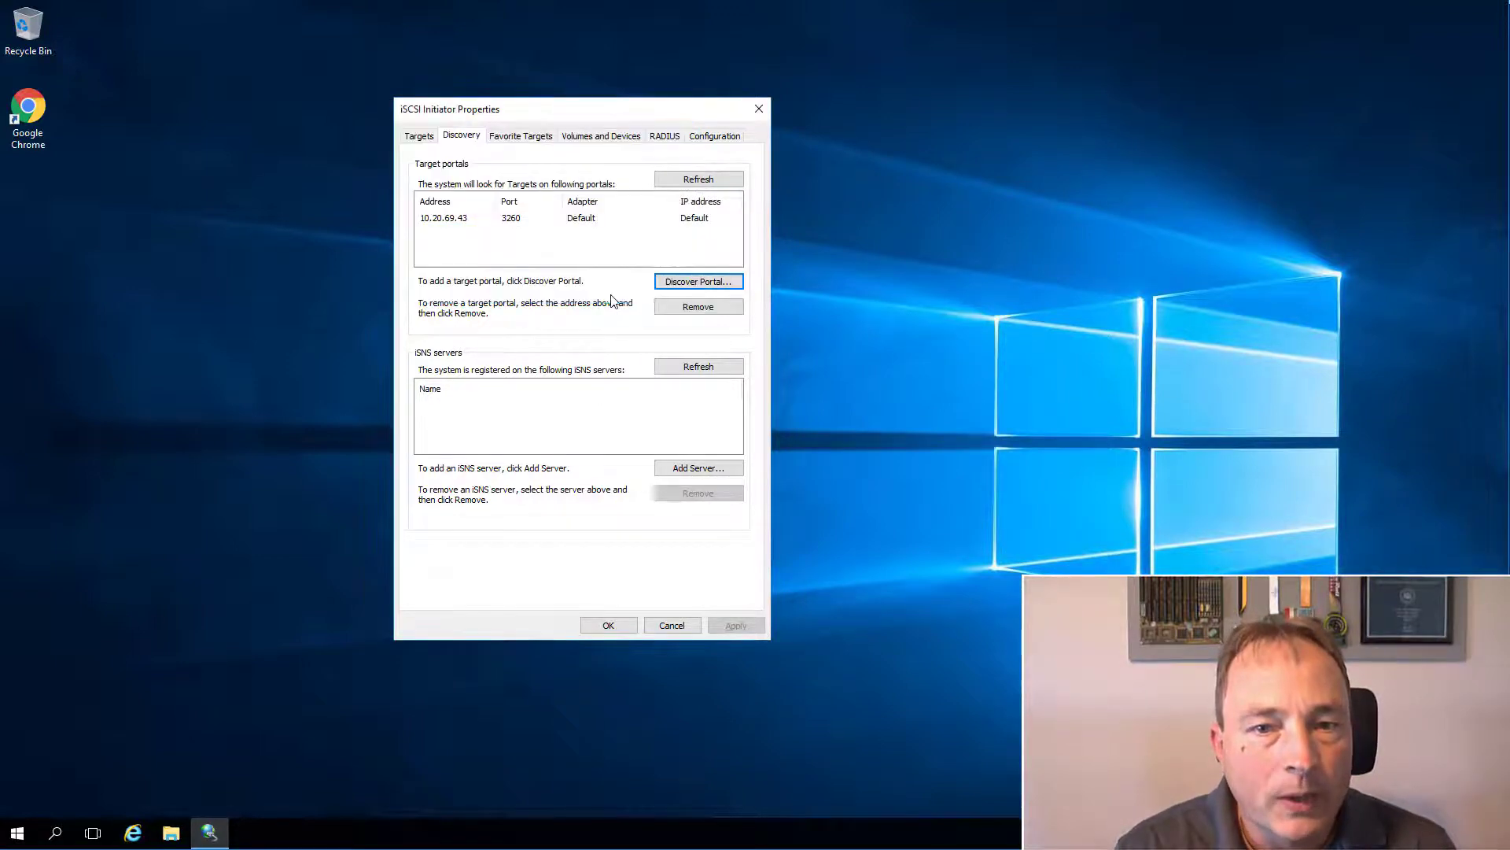
# Connect to the discovered target iqn.1987-02.com.cisco.iscsi:Demo, keeping it among the favorite targets and multi-path off
pyautogui.click(420, 140)
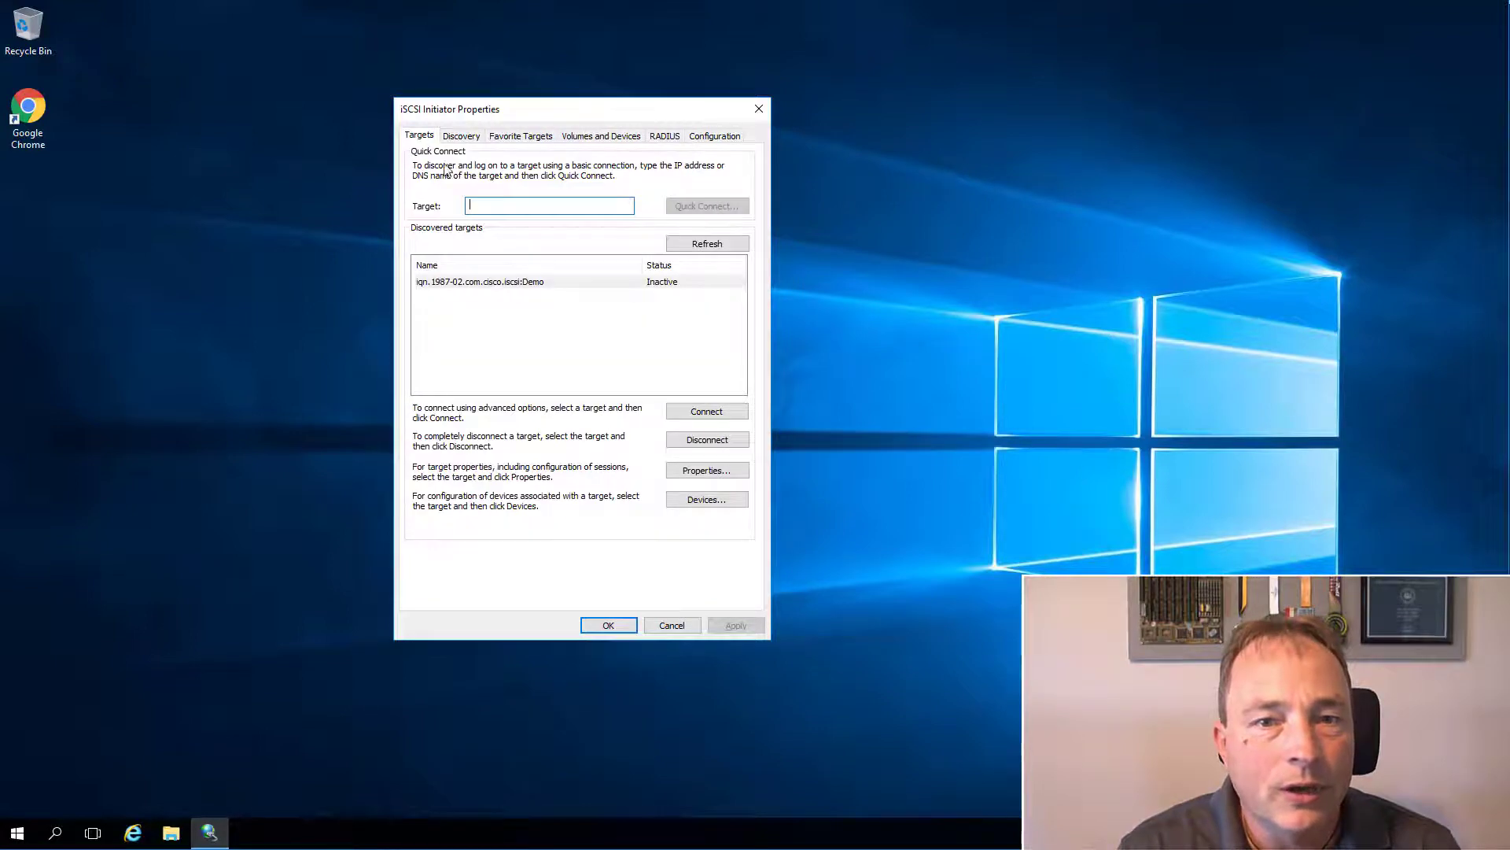
pyautogui.click(535, 283)
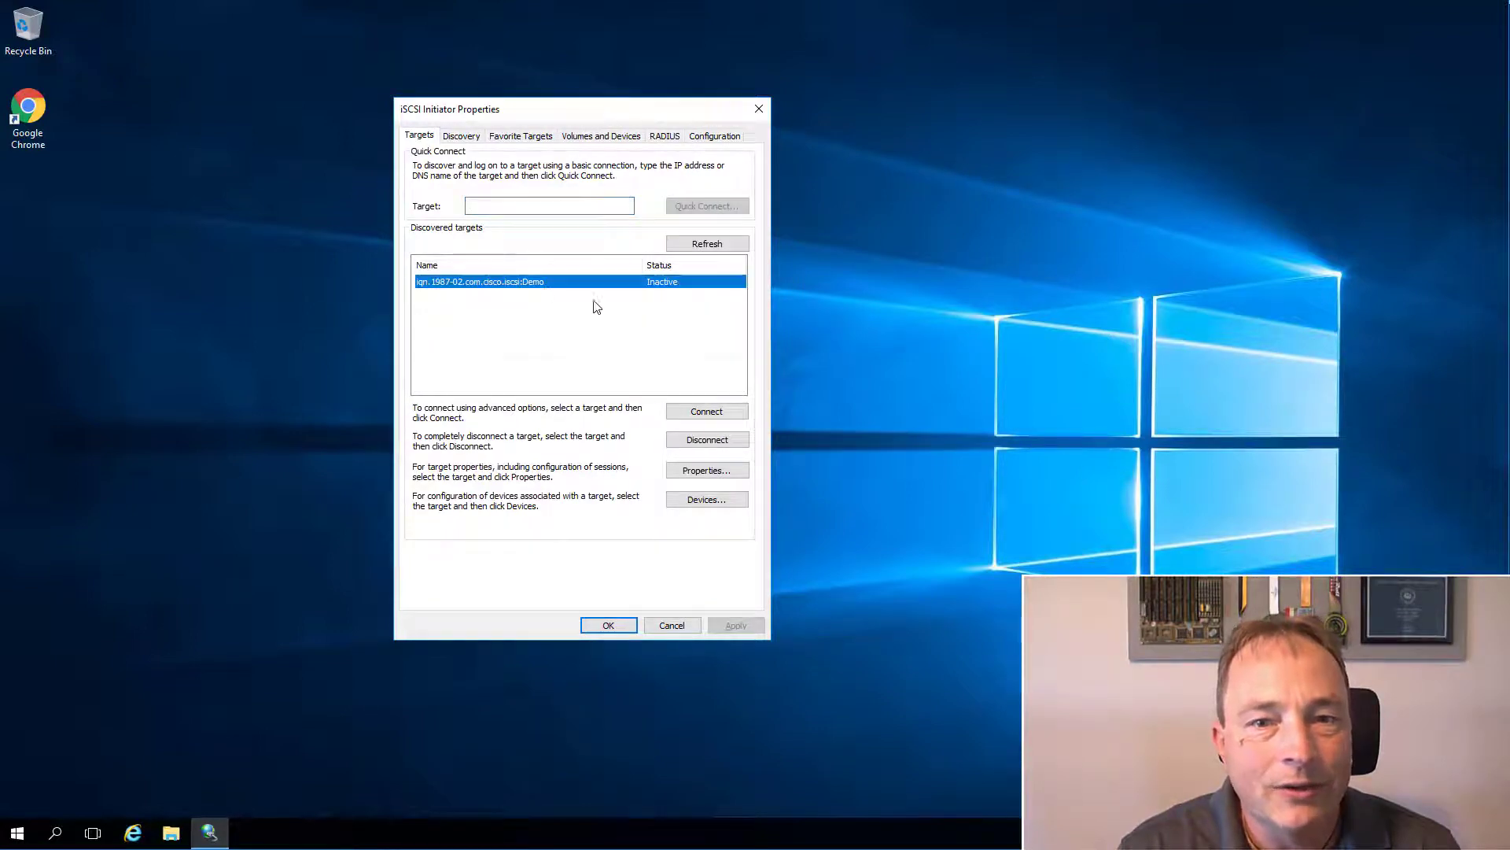
pyautogui.click(732, 412)
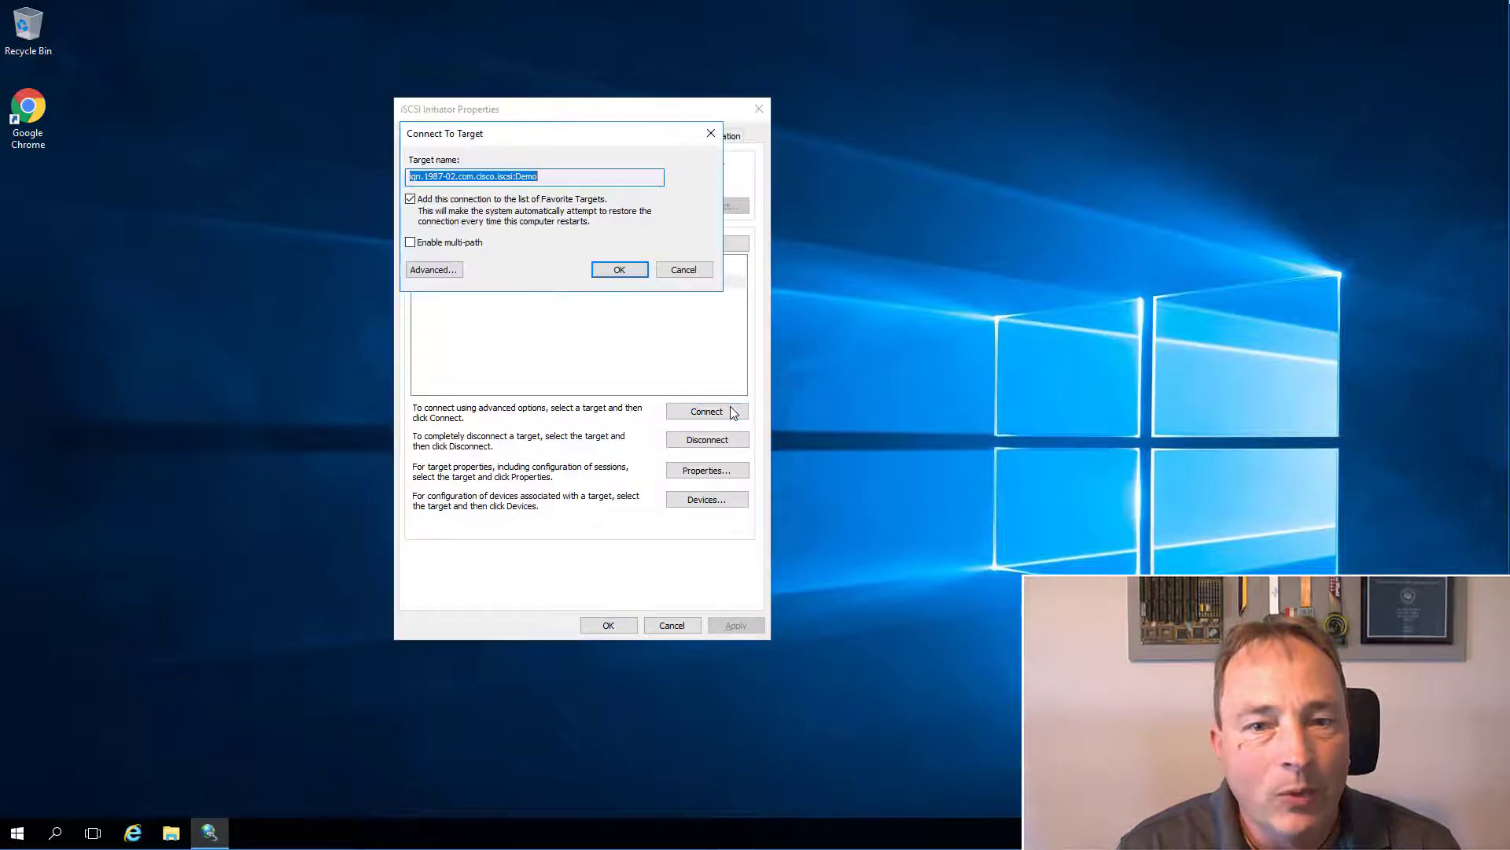
pyautogui.click(620, 269)
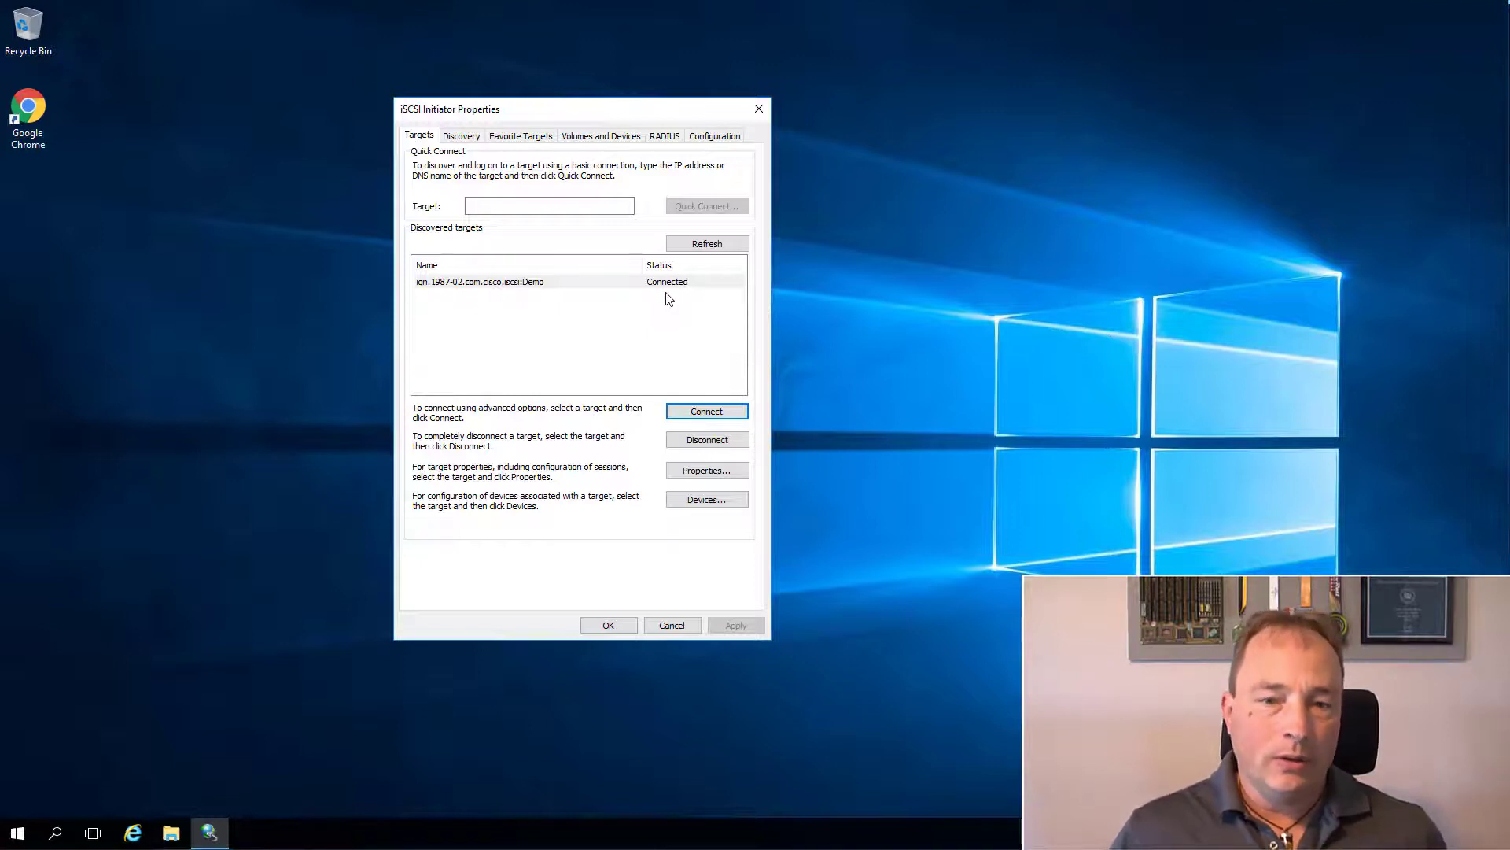
# Find and open Disk Management through the Windows search
pyautogui.click(910, 590)
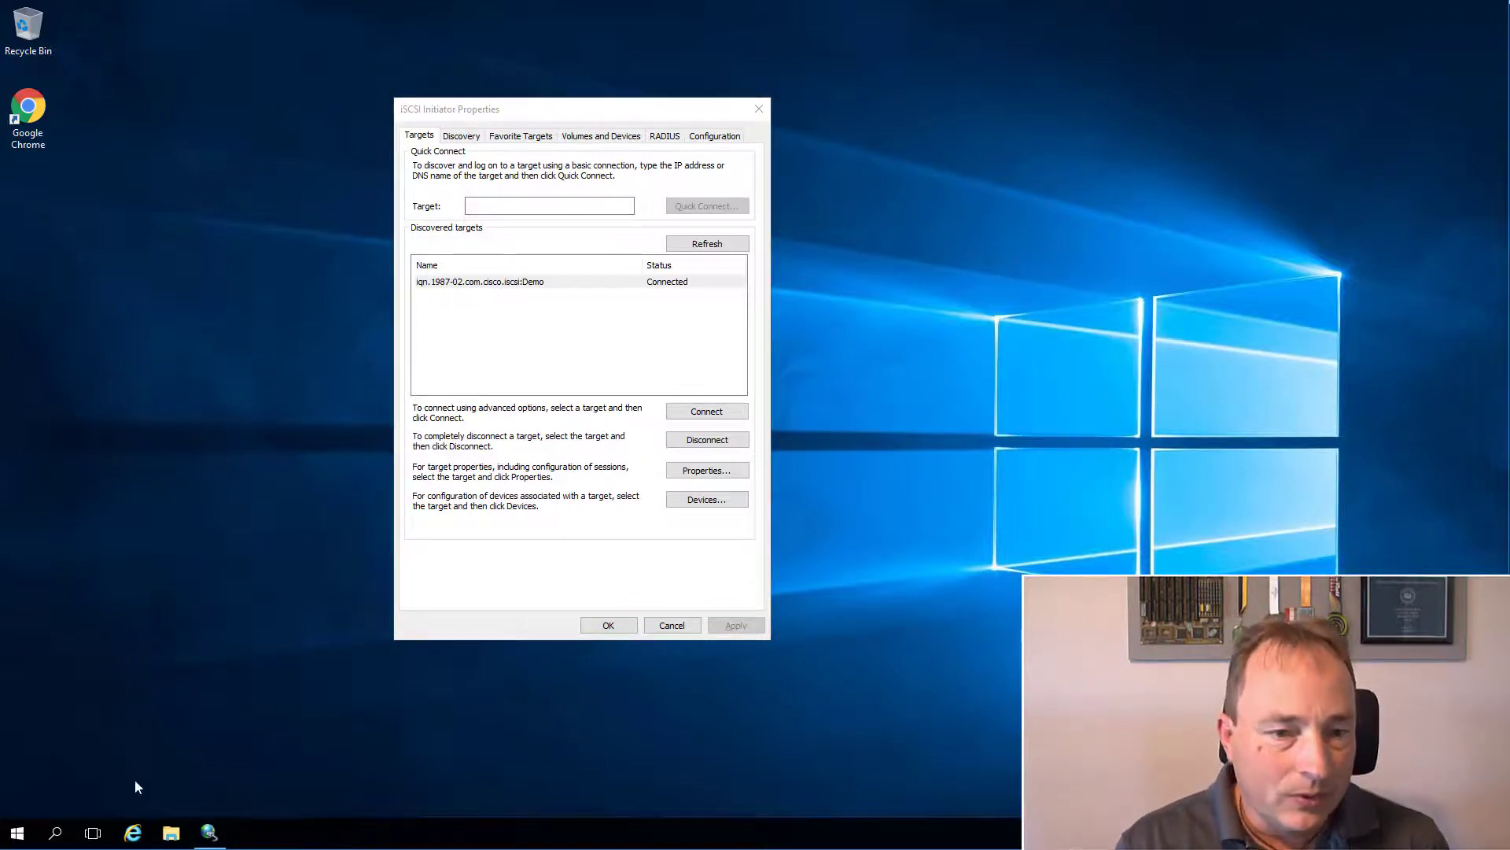
pyautogui.click(17, 833)
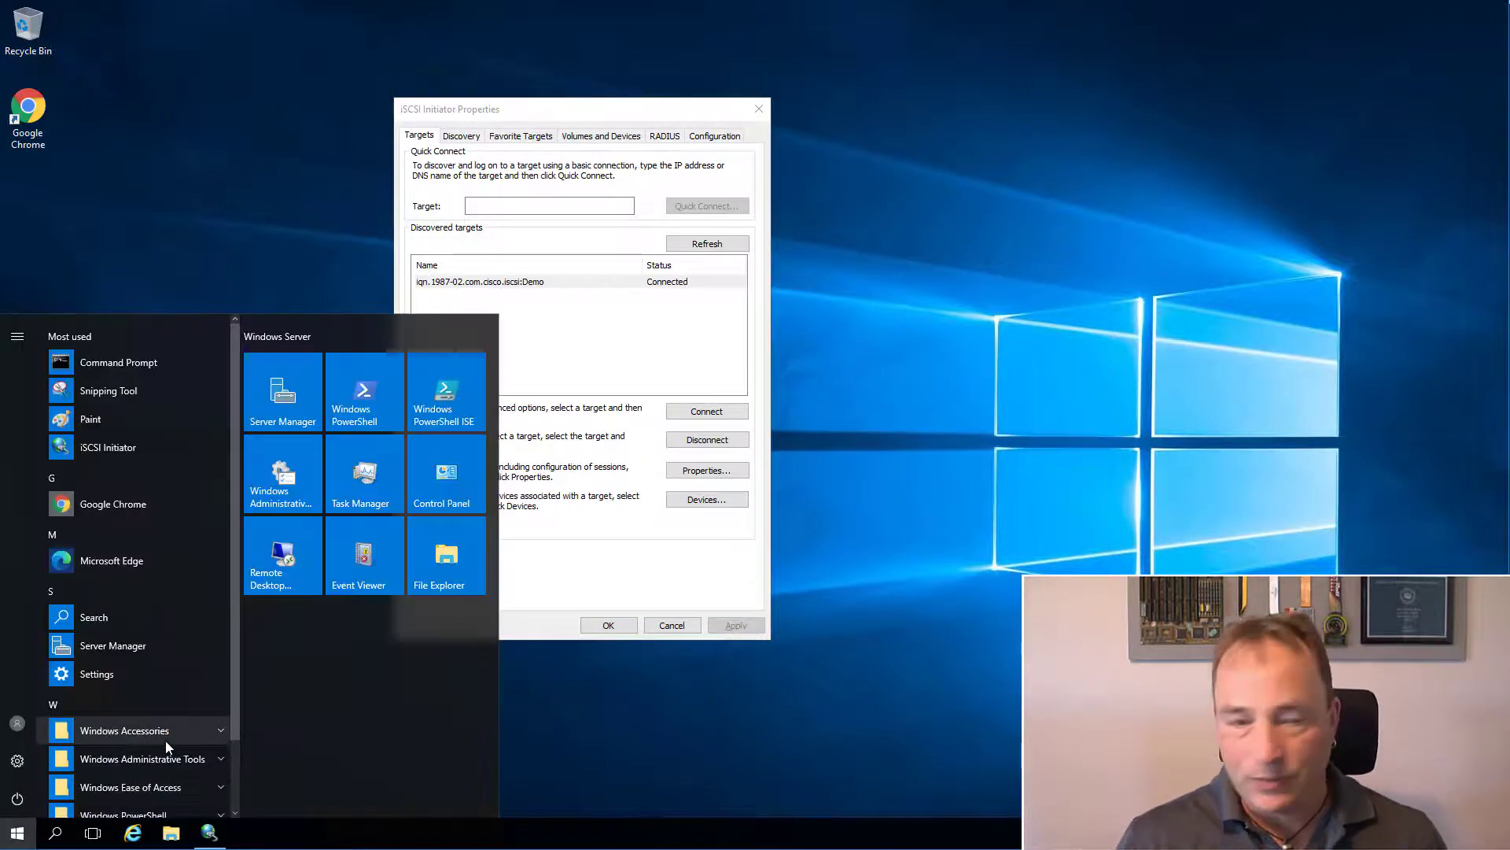
pyautogui.write('disk')
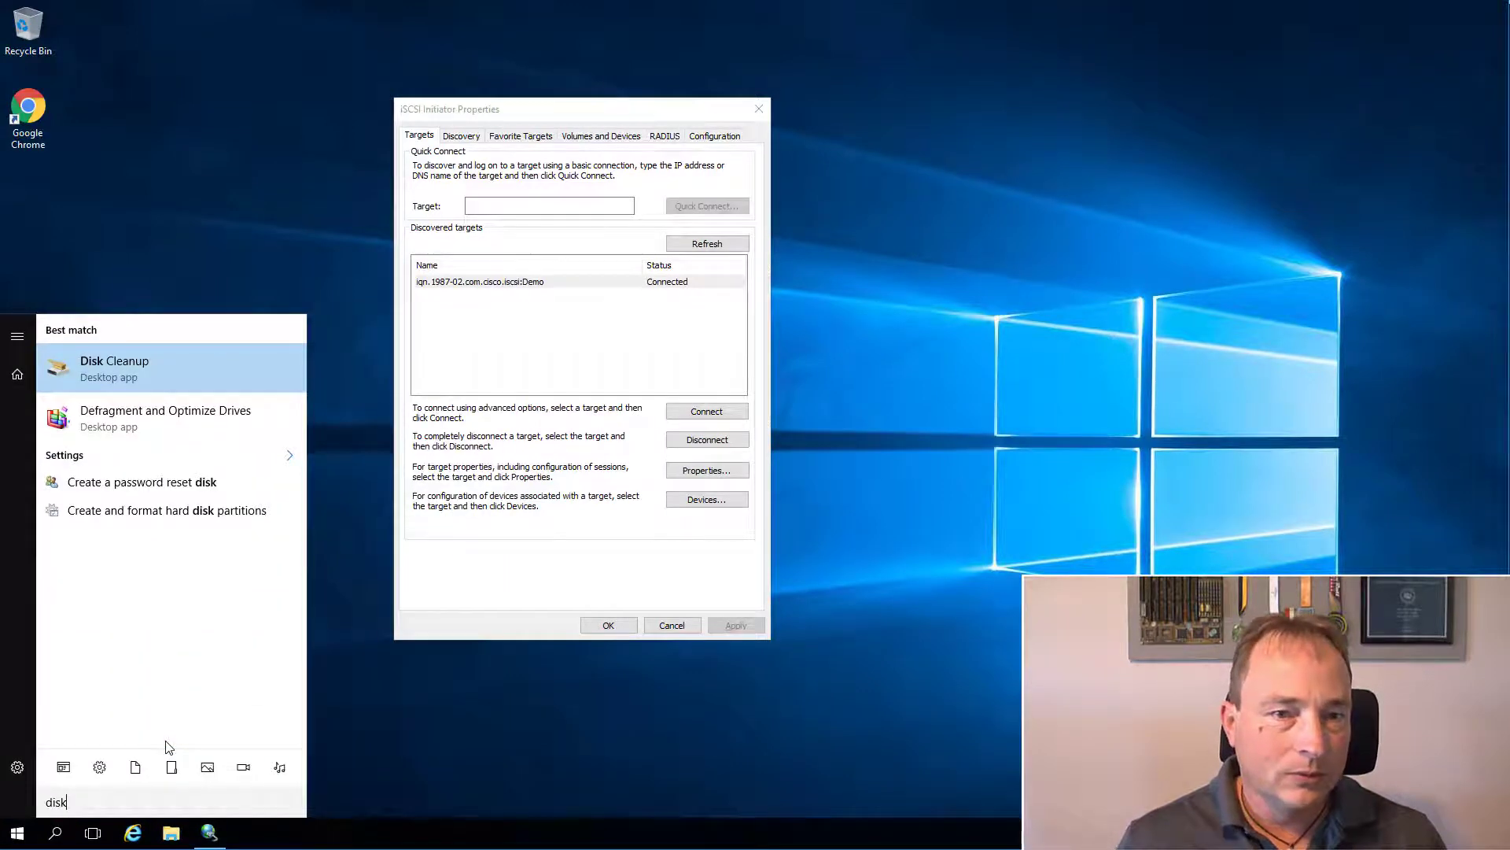
pyautogui.write(' man')
pyautogui.press('Return')
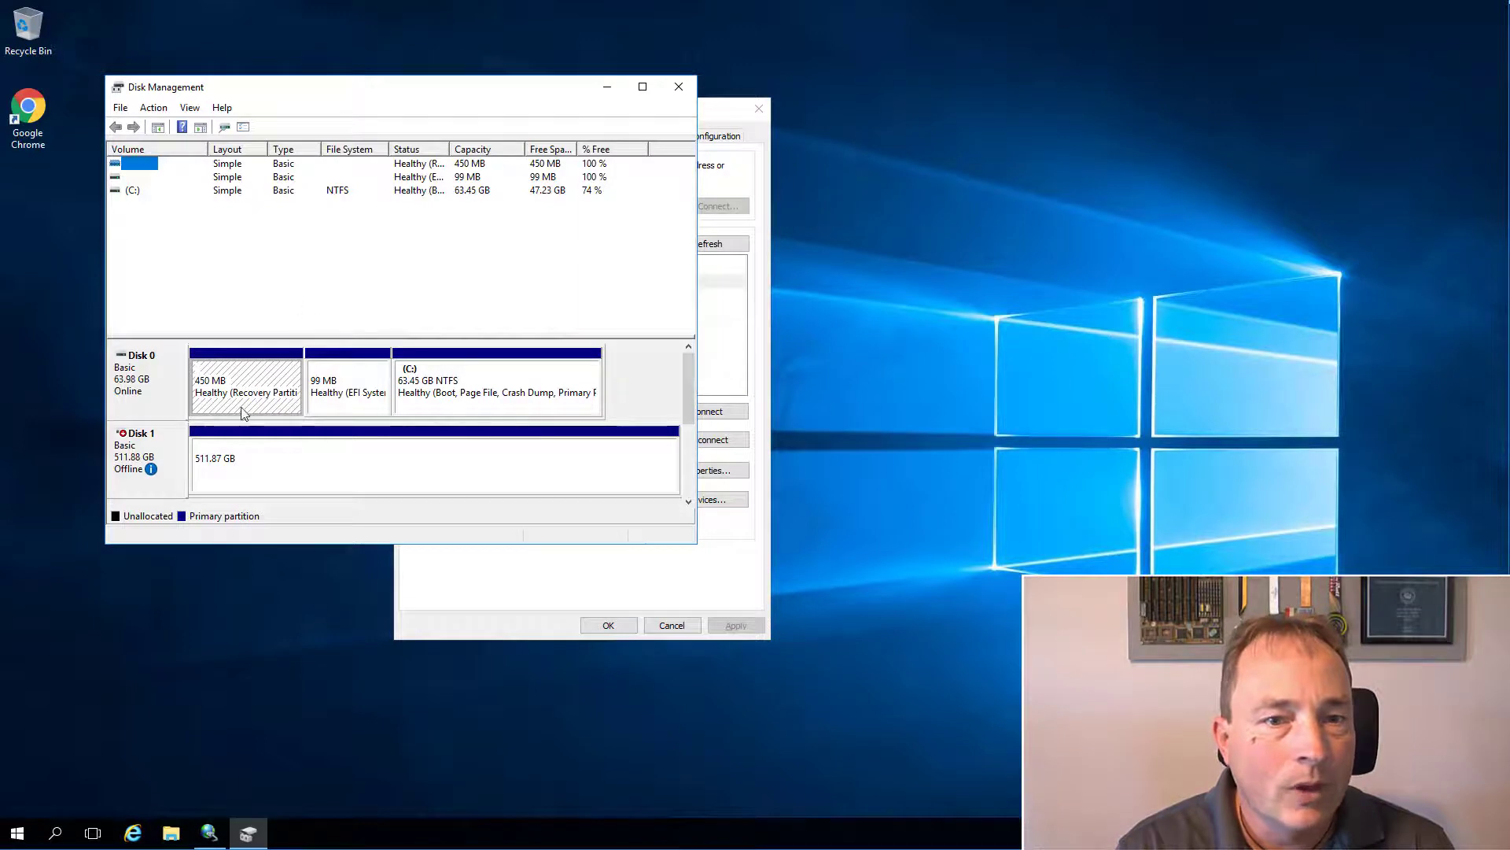
# Bring the offline Disk 1 online
pyautogui.click(153, 446)
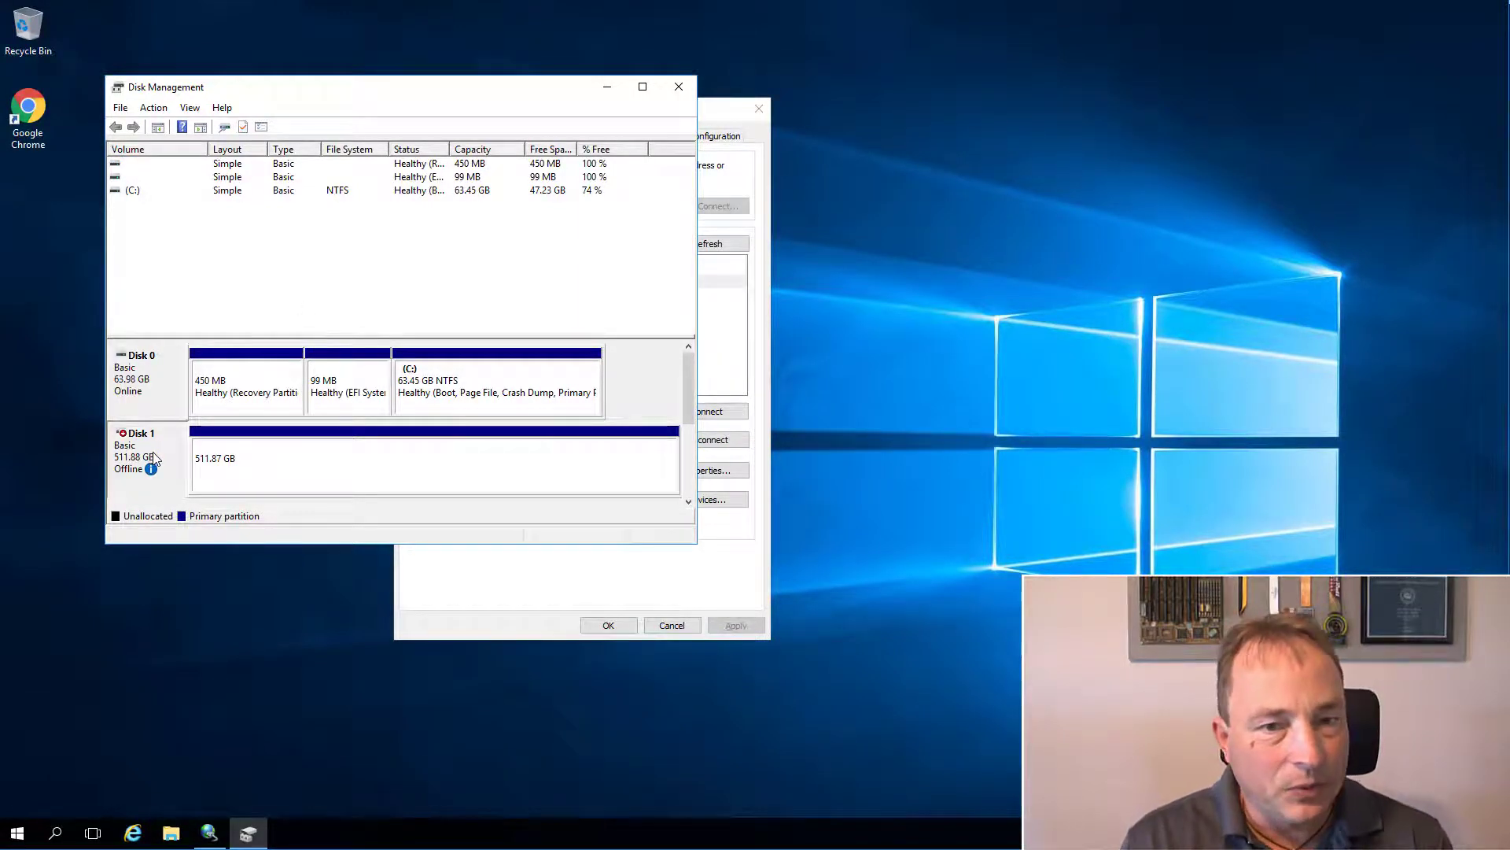
pyautogui.rightClick(155, 454)
pyautogui.click(171, 464)
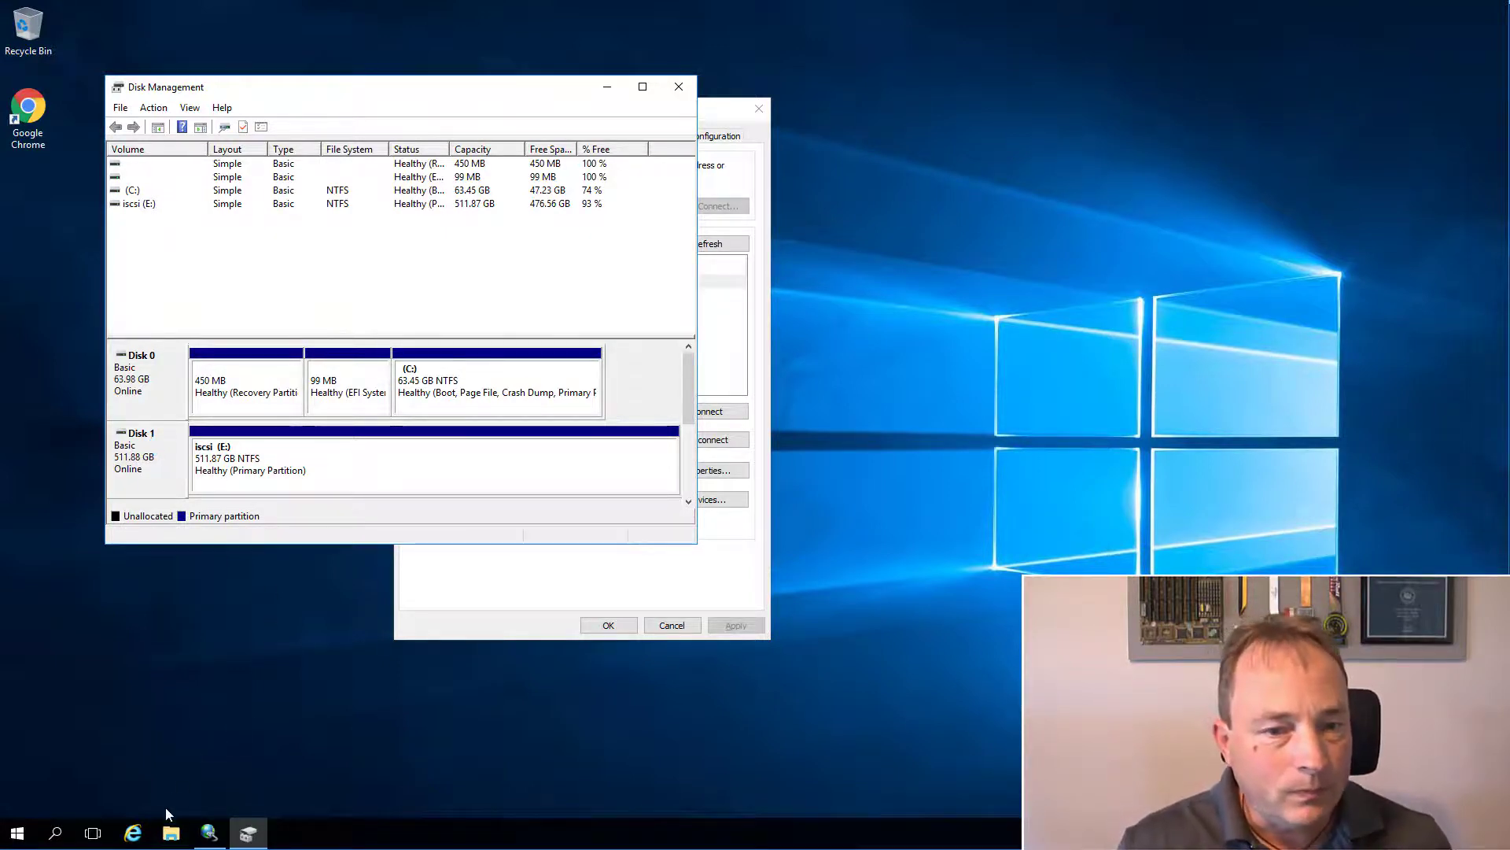
# Switch to File Explorer and examine the contents of the Download folder on the iscsi (E:) drive
pyautogui.click(171, 833)
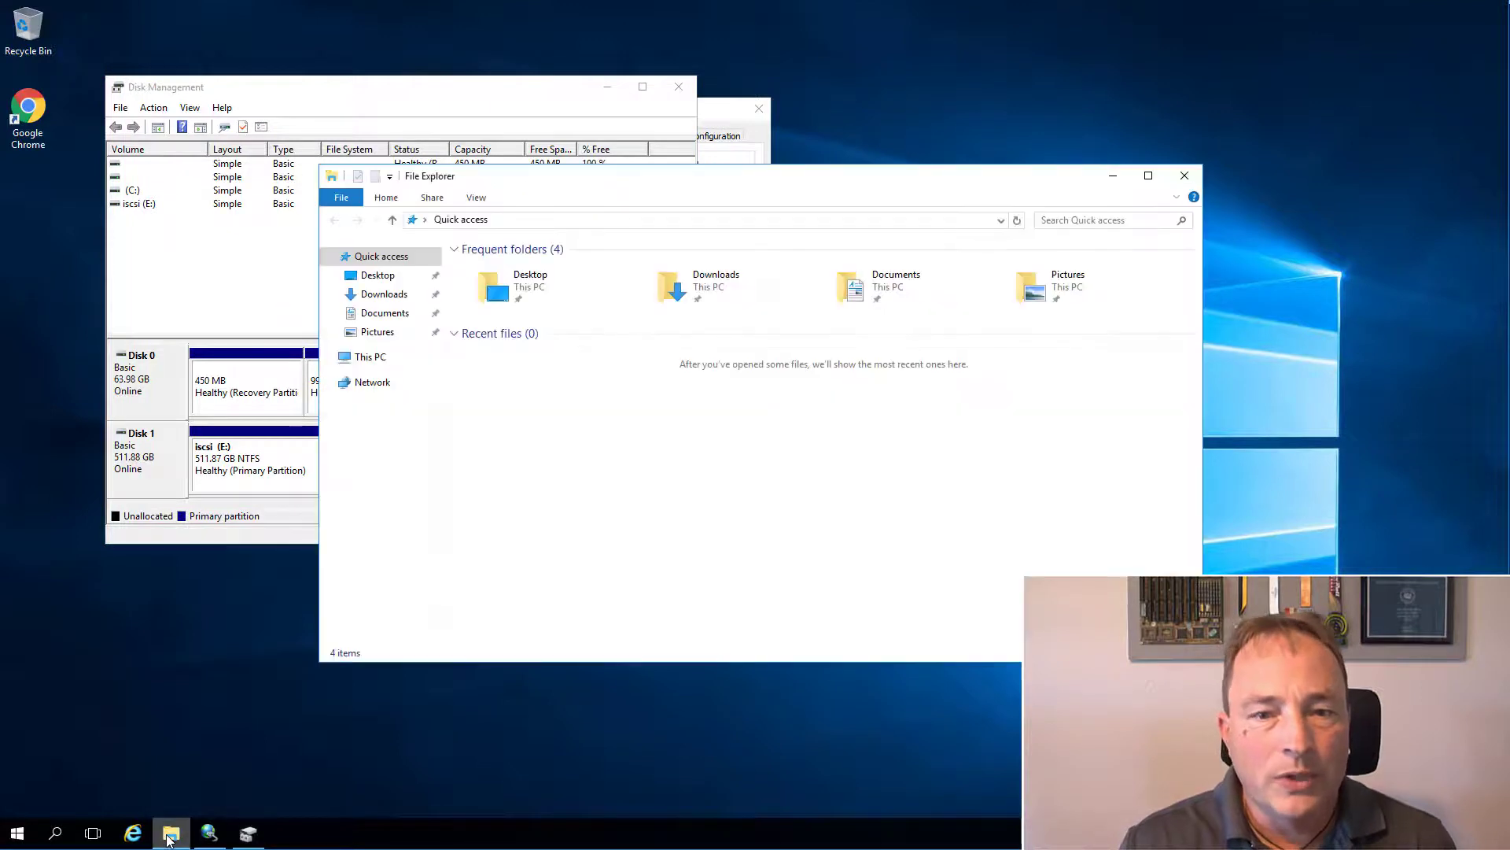
pyautogui.click(360, 358)
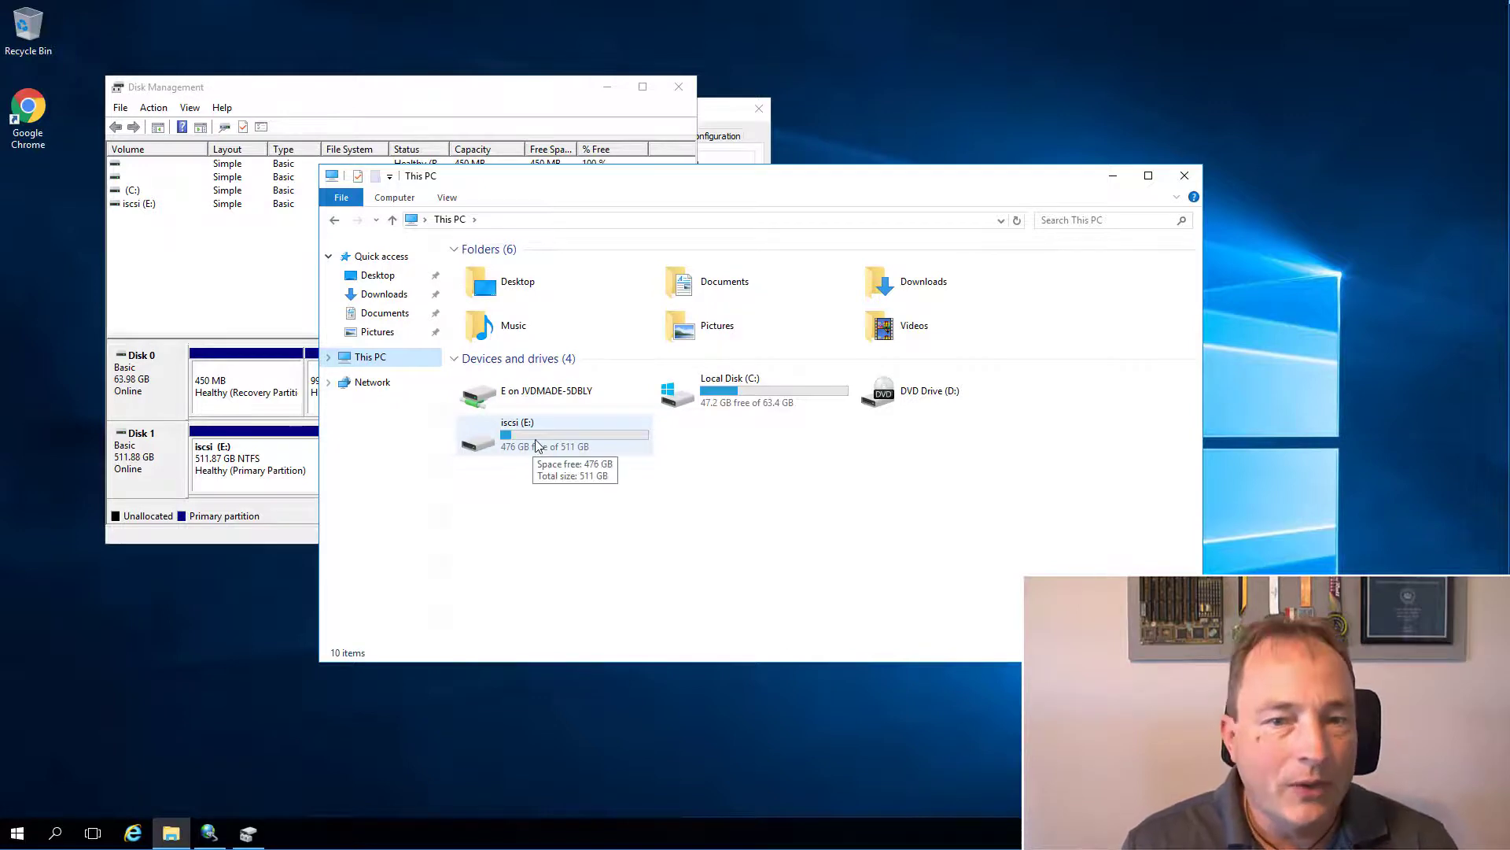
pyautogui.doubleClick(538, 445)
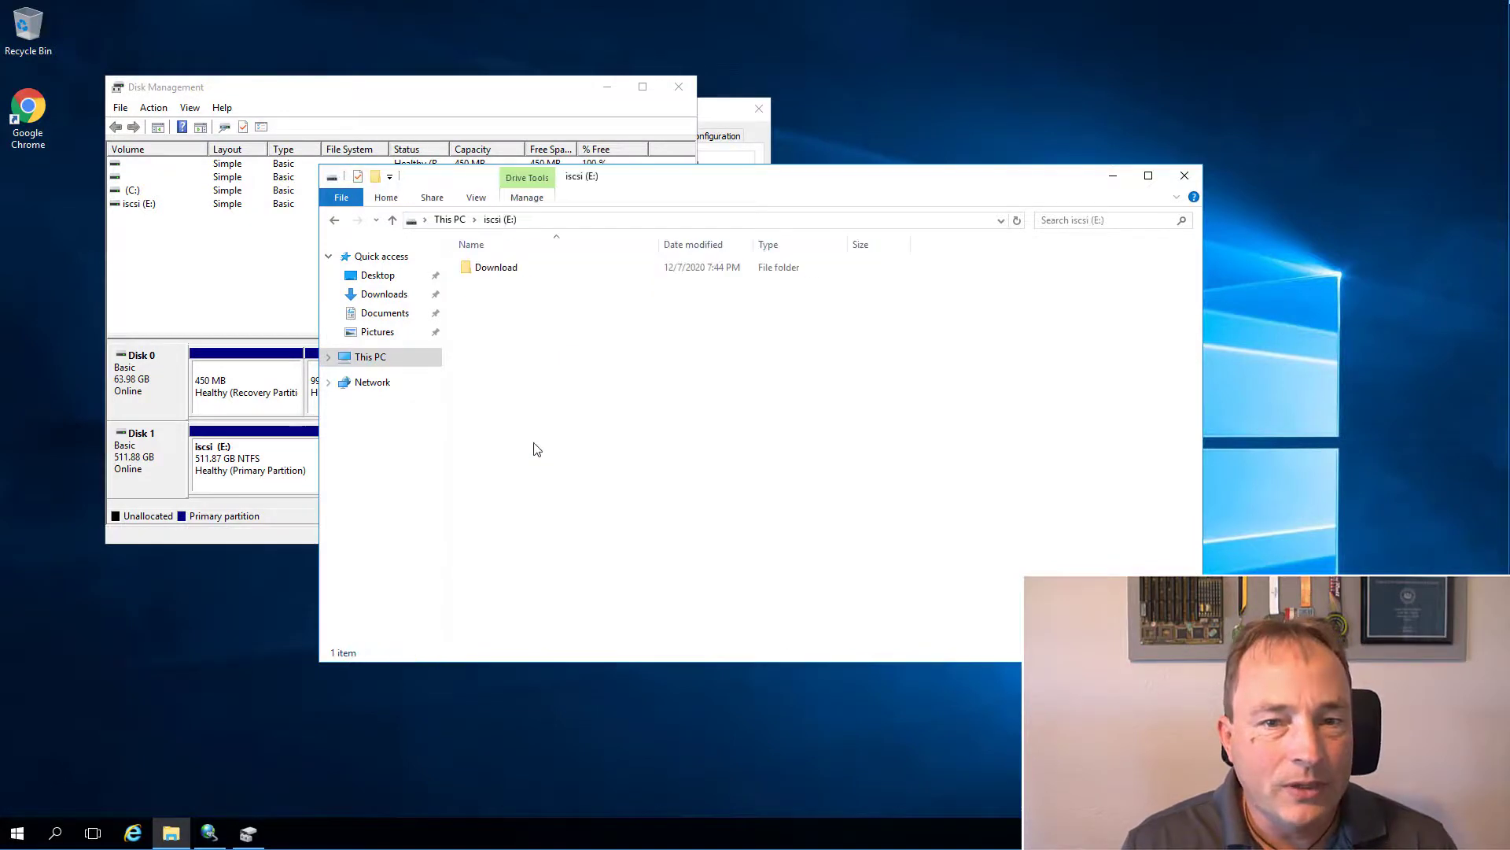
pyautogui.doubleClick(486, 268)
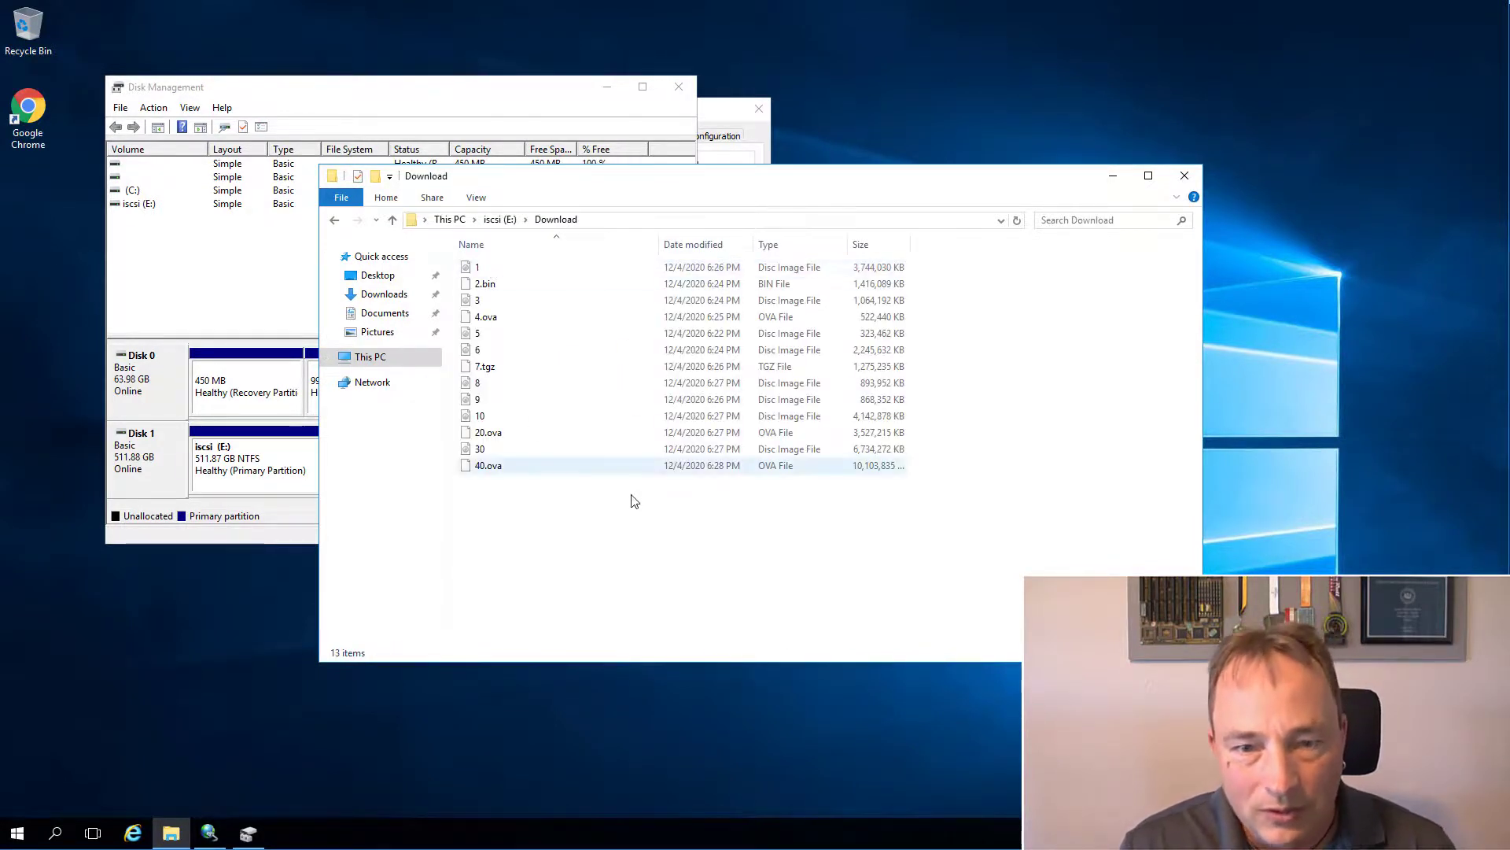